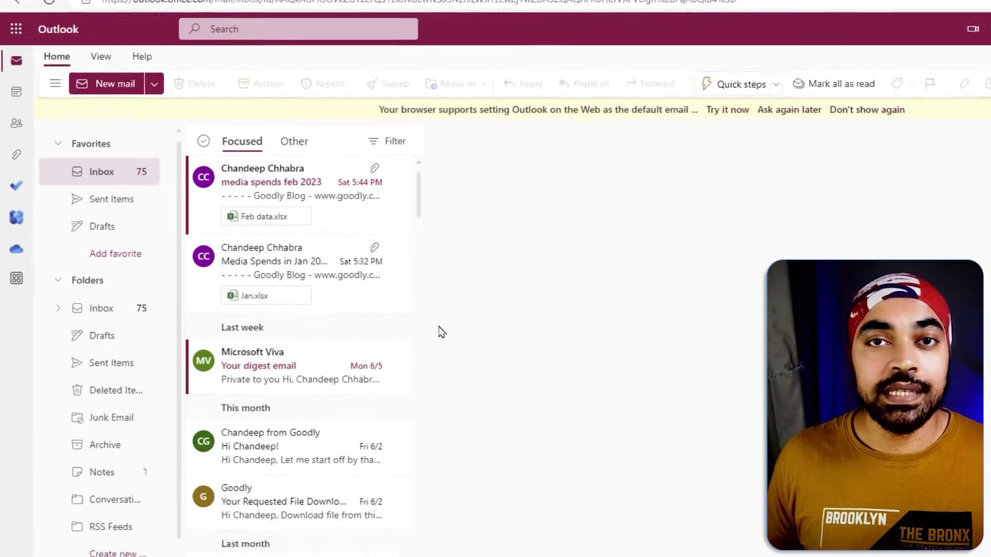
Open the "Media Spends in Jan 2023" email in the inbox to view its subject and attachment.
mouse_move(213, 148)
left_mouse_down()
mouse_move(356, 316)
mouse_move(454, 339)
left_mouse_up()
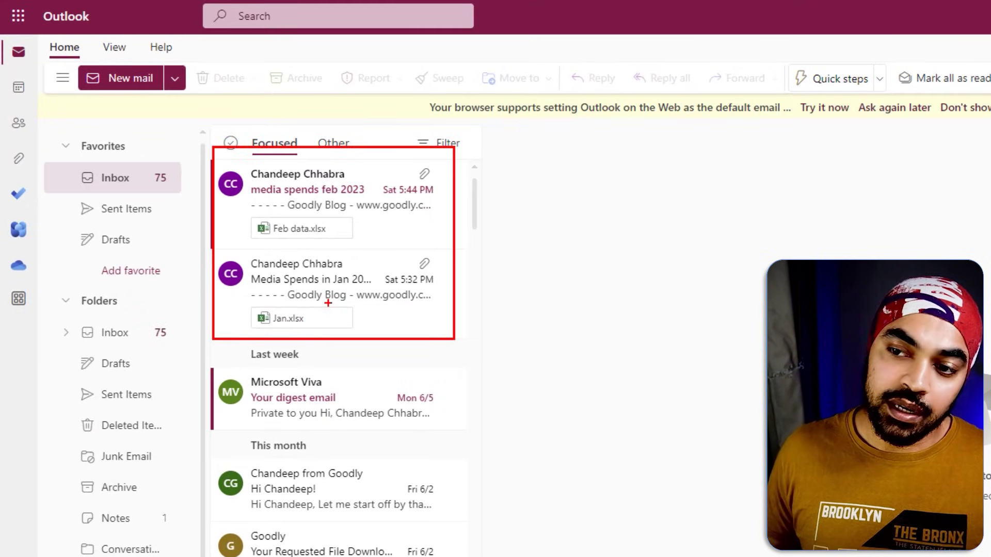
left_click_drag(315, 319, 344, 298)
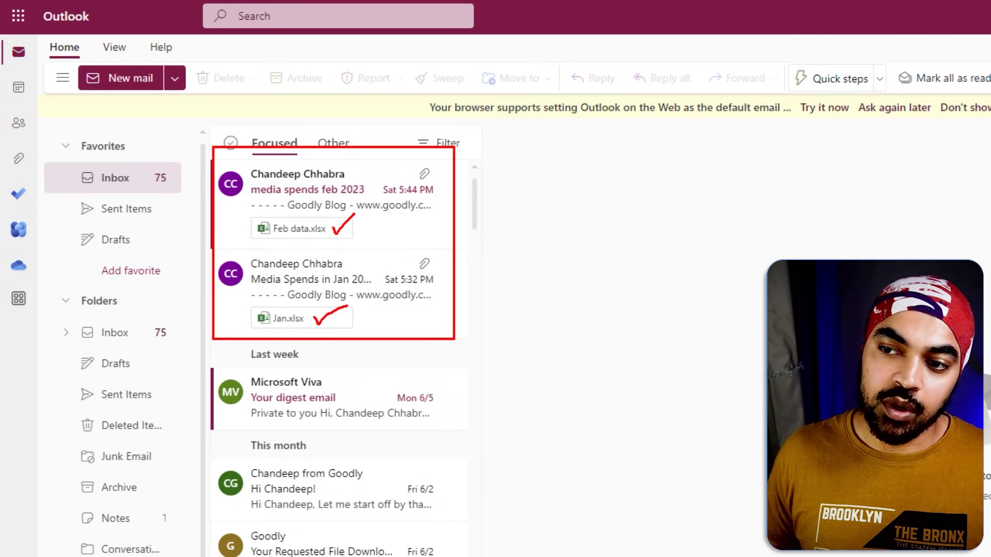
key("Escape")
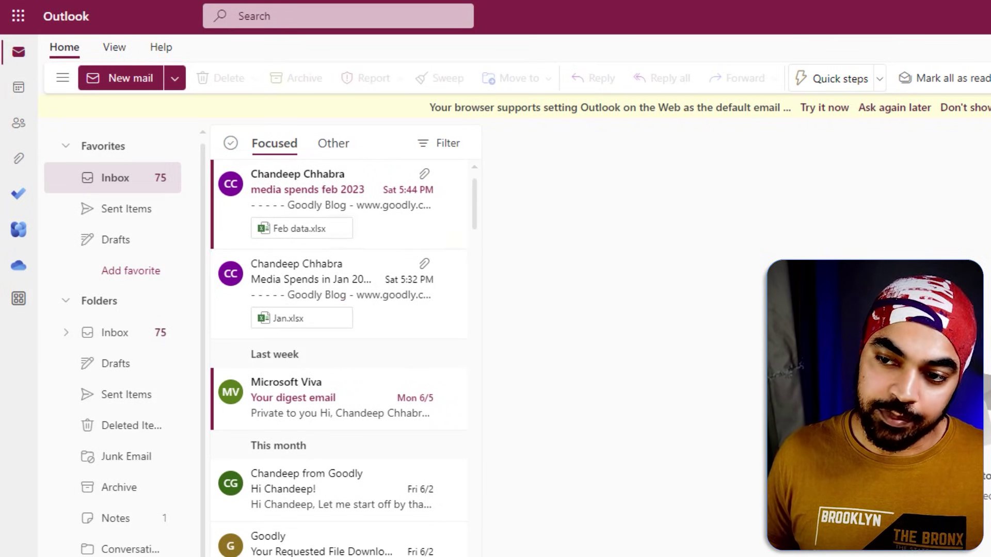
left_click(324, 283)
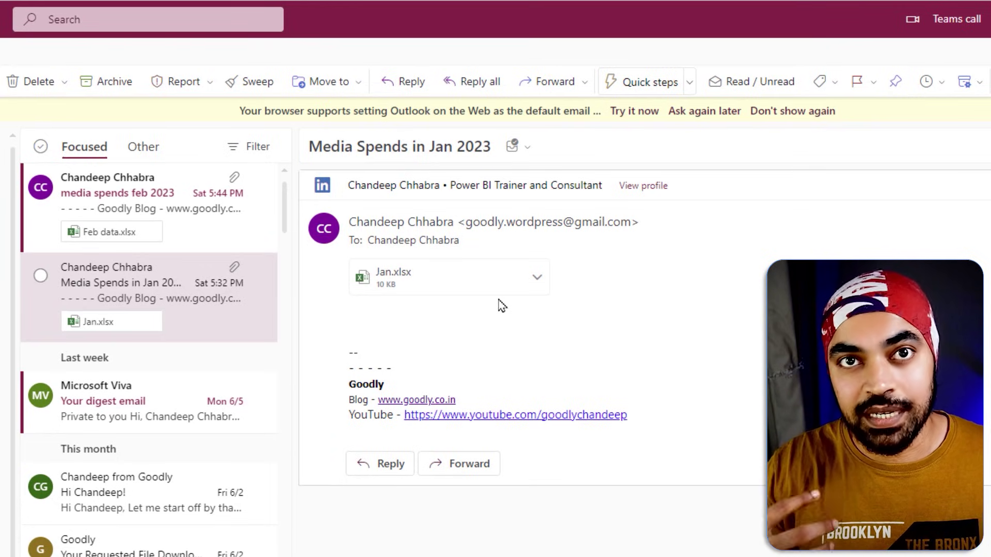
key("ctrl+2")
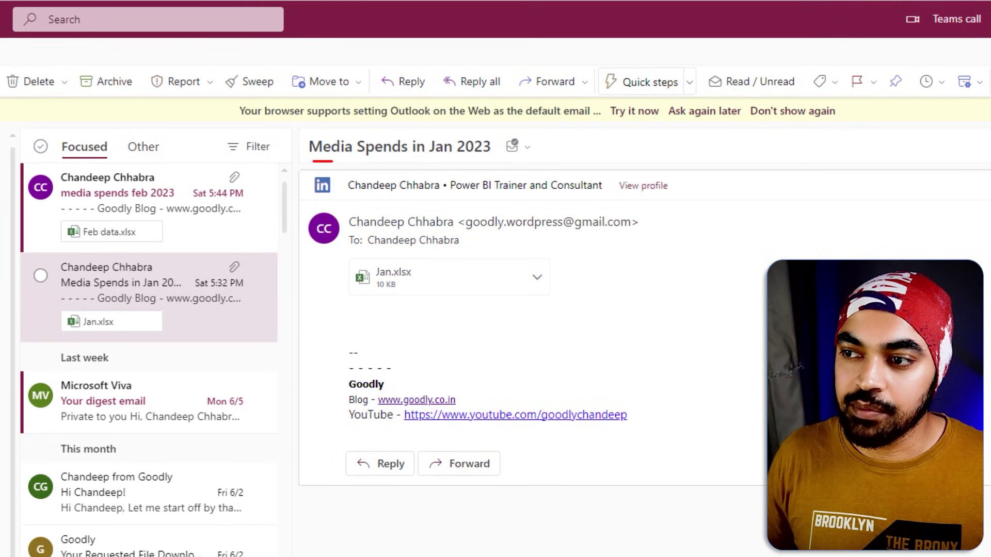
left_click_drag(333, 161, 413, 153)
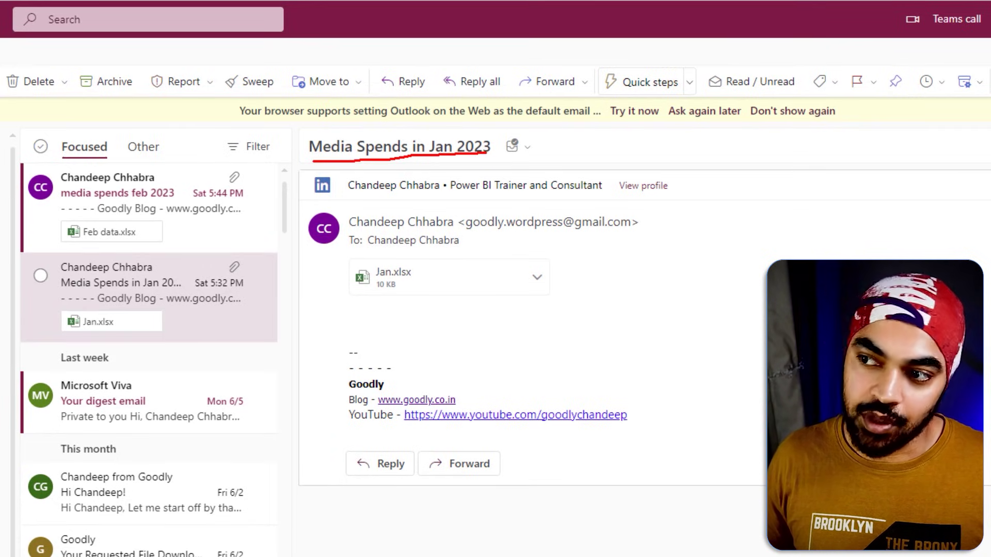
key("Escape")
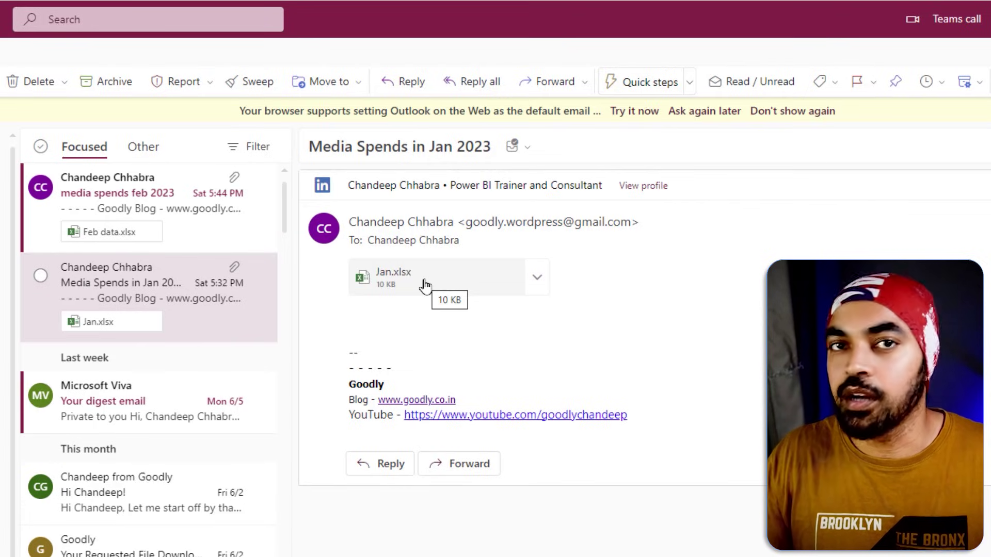
Preview the Jan.xlsx and Feb data.xlsx attachments and examine their Date, Media and Cost columns.
left_click(425, 285)
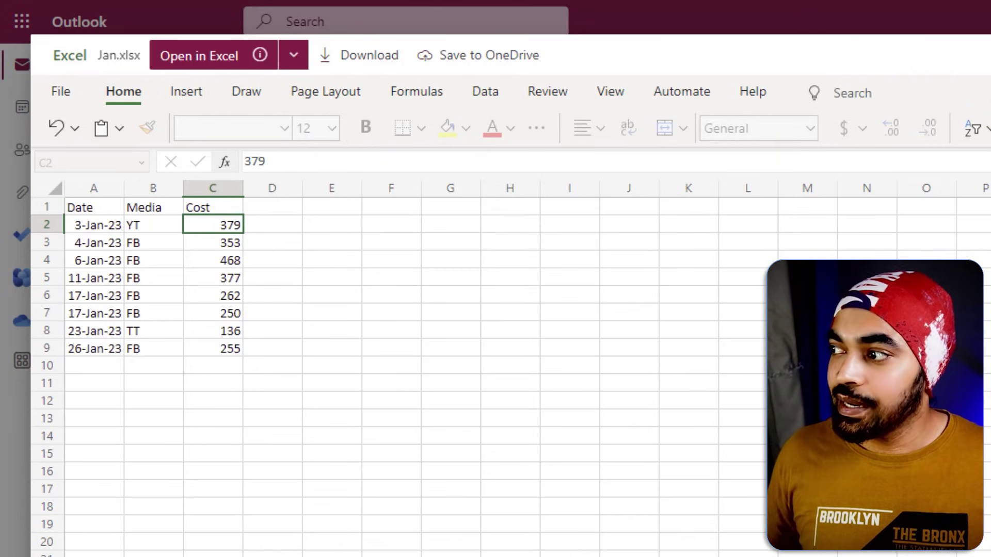
key("Escape")
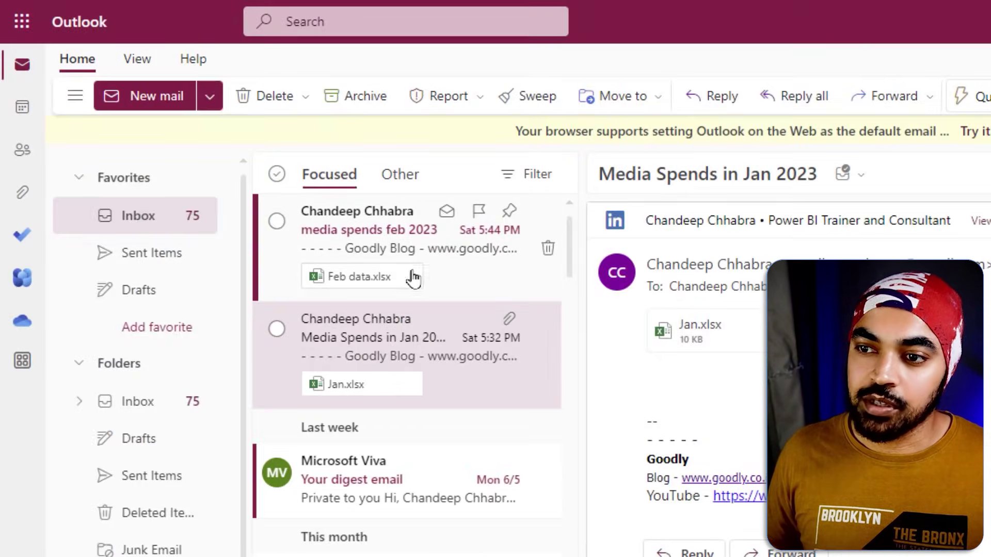
left_click(398, 277)
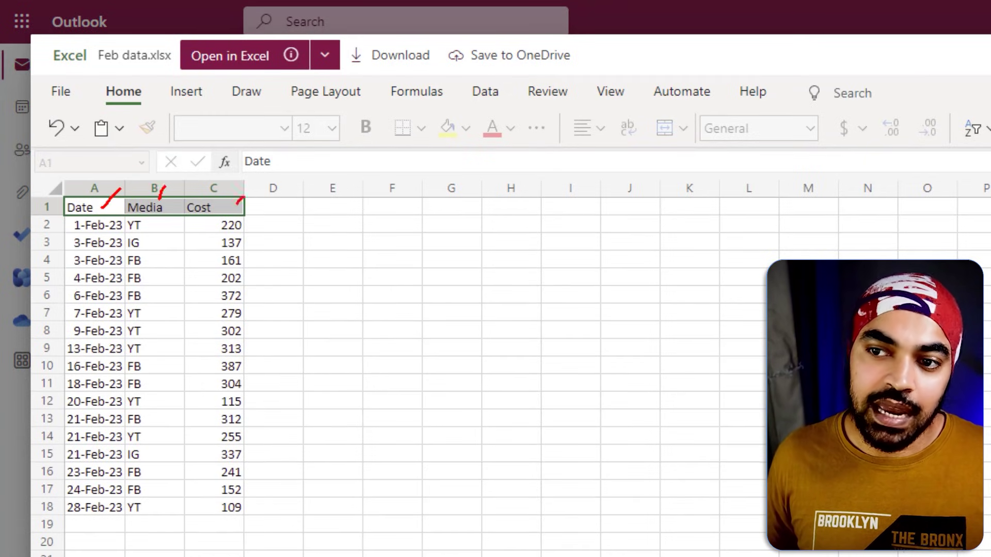
key("Escape")
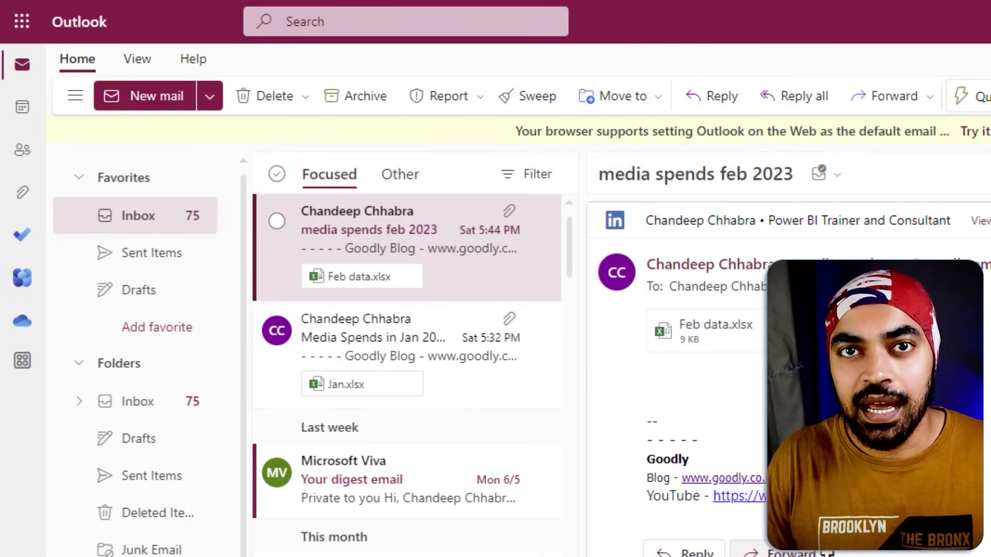
mouse_move(385, 369)
left_mouse_down()
mouse_move(353, 362)
mouse_move(356, 404)
mouse_move(376, 361)
left_mouse_up()
mouse_move(373, 261)
left_mouse_down()
mouse_move(423, 283)
mouse_move(364, 260)
left_mouse_up()
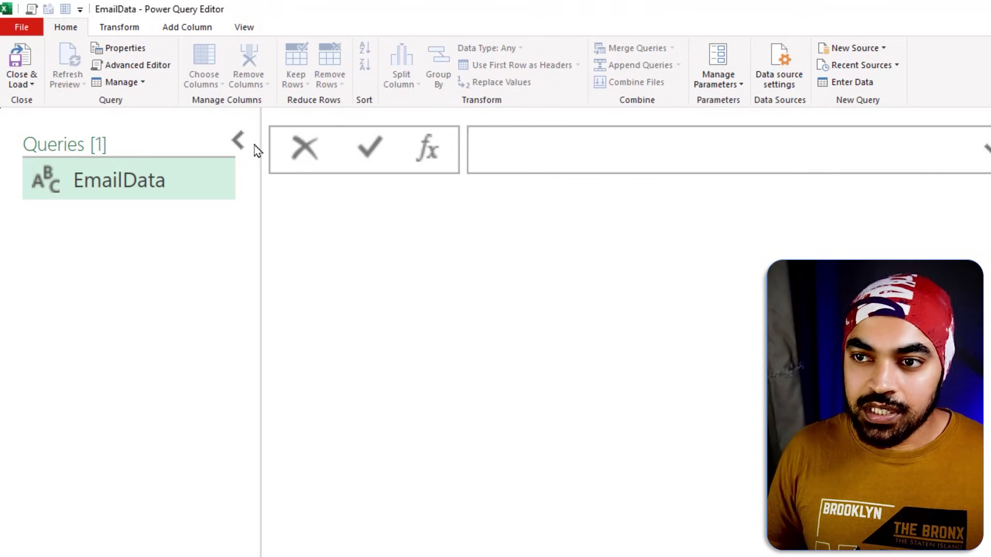
Enter an Exchange.Contents formula in the EmailData query with the mailbox's e-mail address as its argument, and expand the formula bar.
left_click(238, 140)
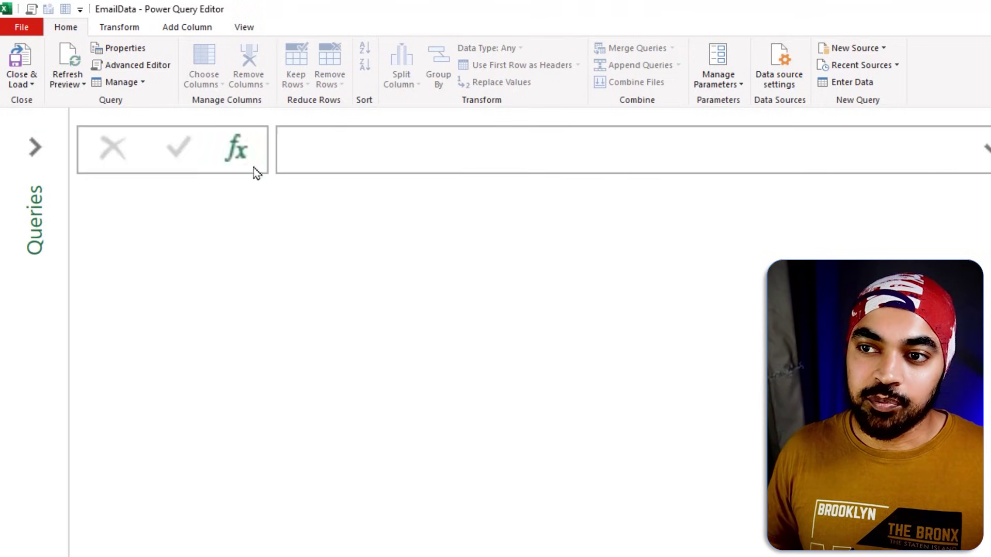
left_click(491, 164)
type("=Excel")
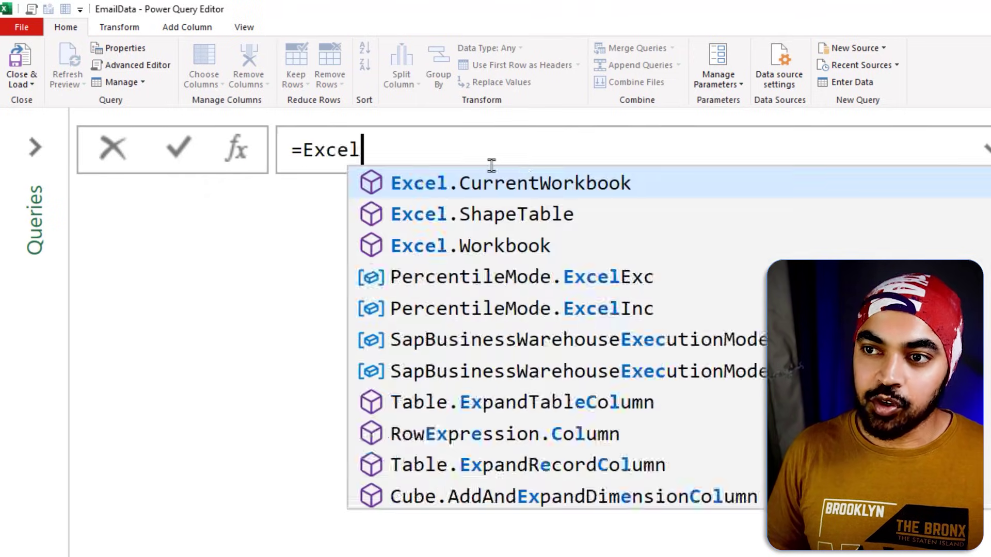
key("BackSpace")
key("BackSpace")
type("ha")
key("Tab")
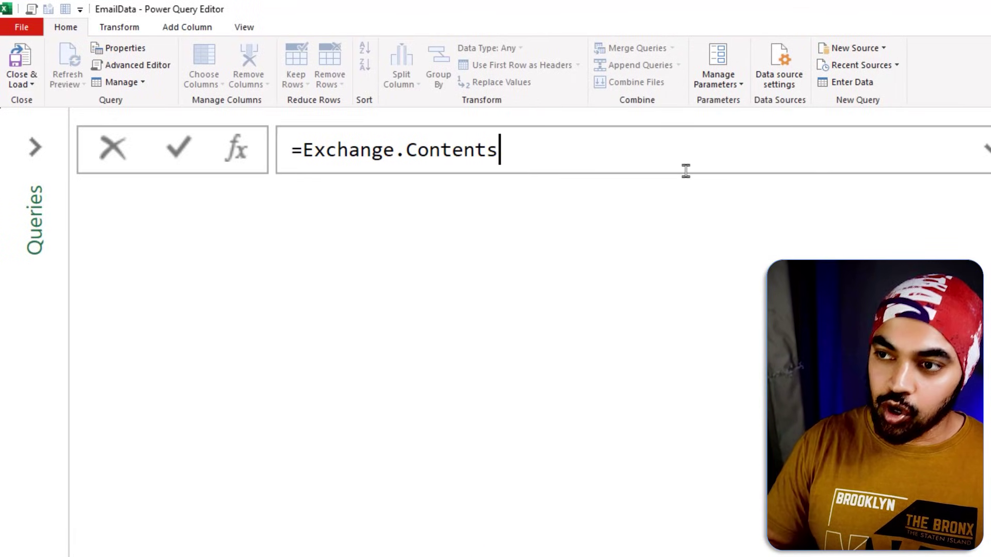
type("(")
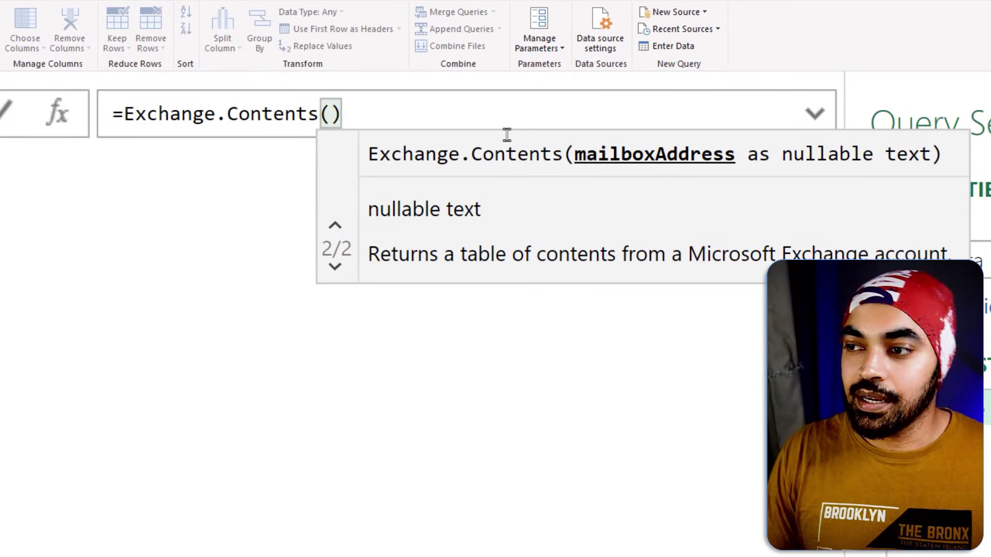
type("\"")
key("ctrl+v")
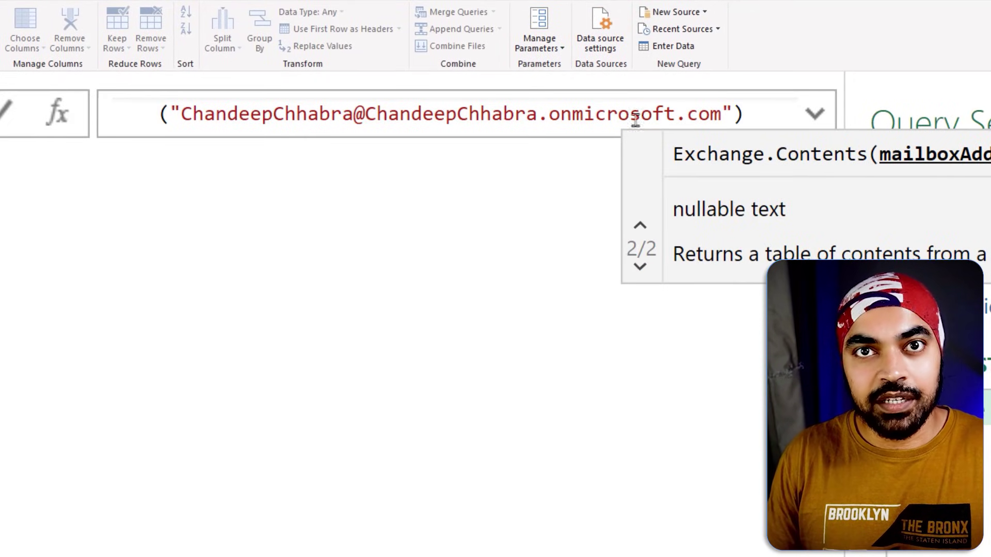
left_click(814, 113)
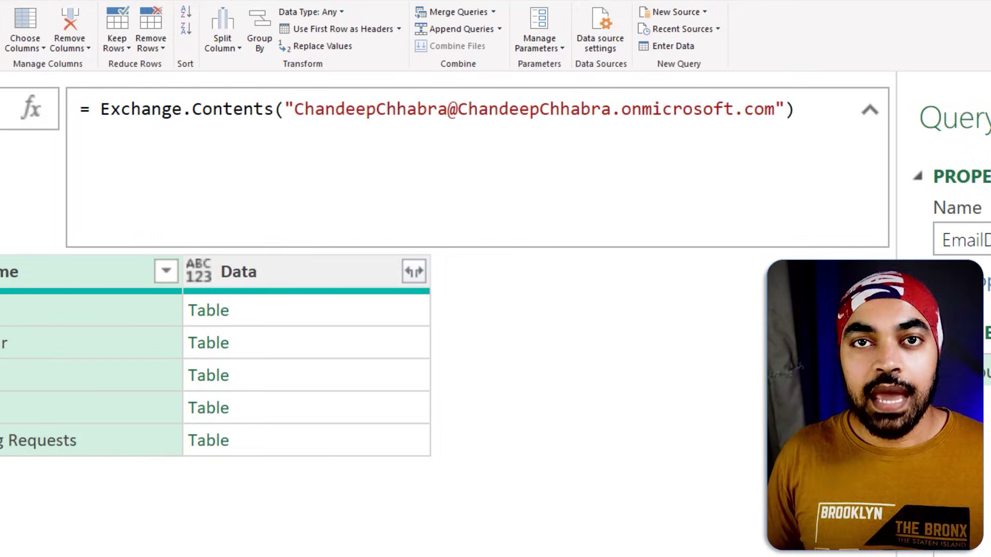
left_click_drag(300, 130, 406, 129)
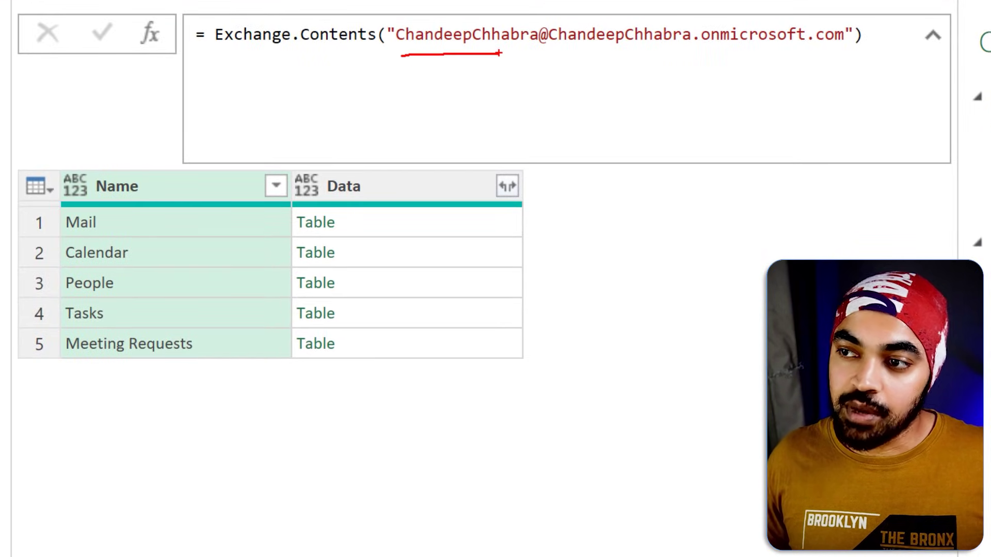
key("Escape")
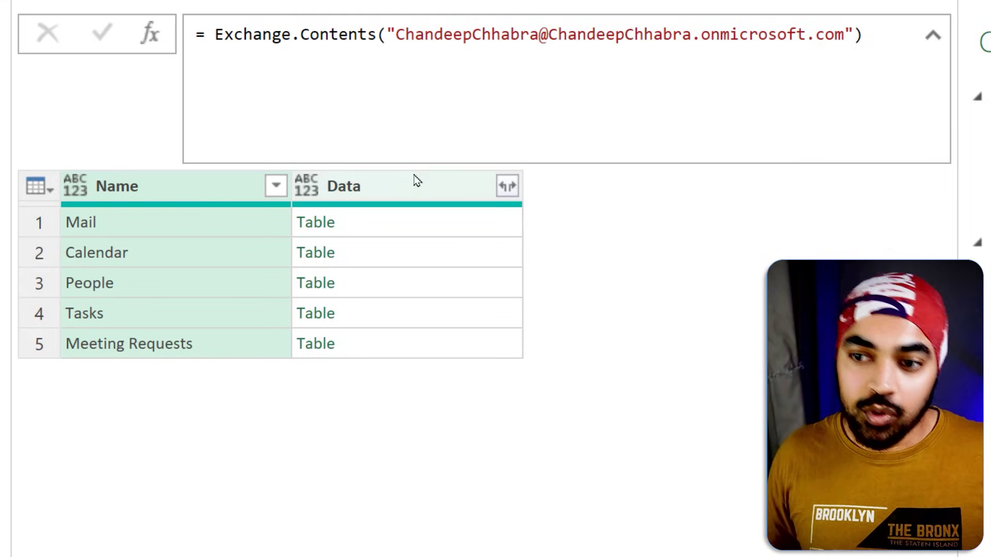
left_click_drag(9, 164, 588, 362)
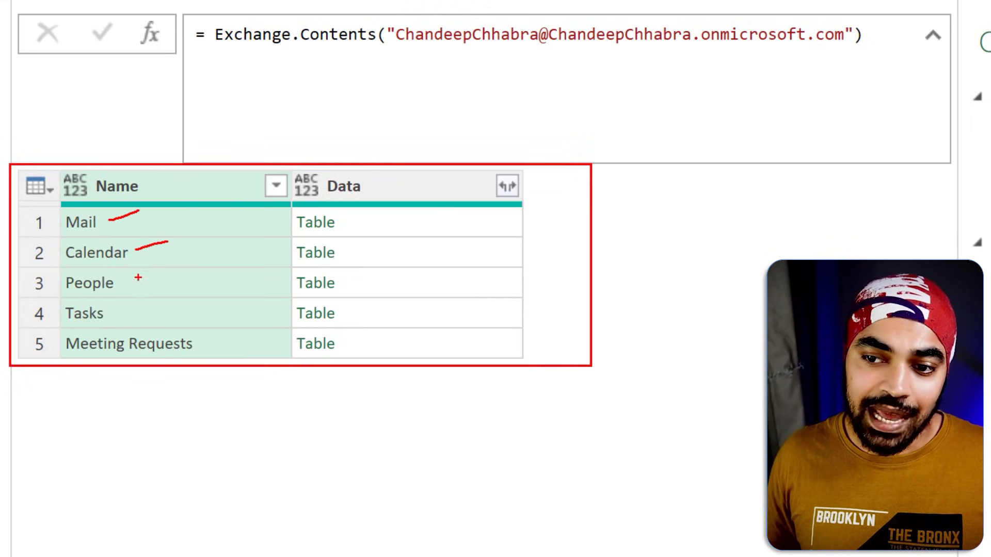
left_click_drag(134, 283, 168, 272)
left_click_drag(134, 316, 167, 307)
left_click_drag(215, 344, 238, 335)
key("Escape")
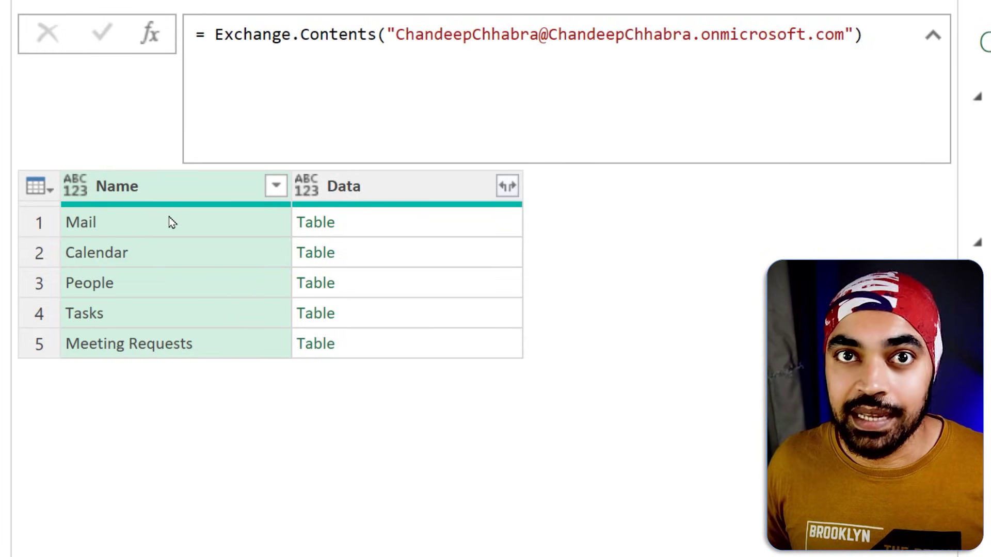
Drill into the Mail table and preview the Sender record of the first email.
left_click(395, 226)
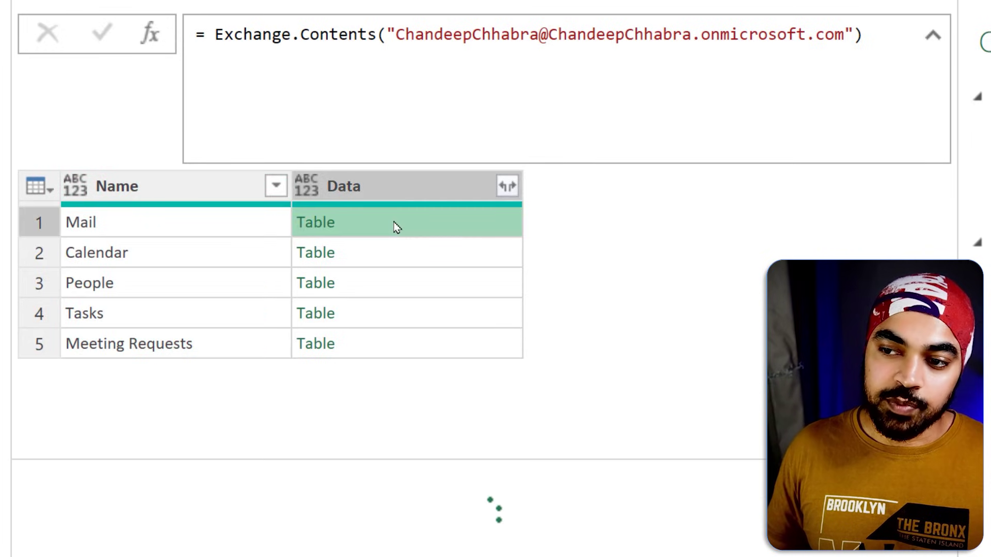
left_click(313, 231)
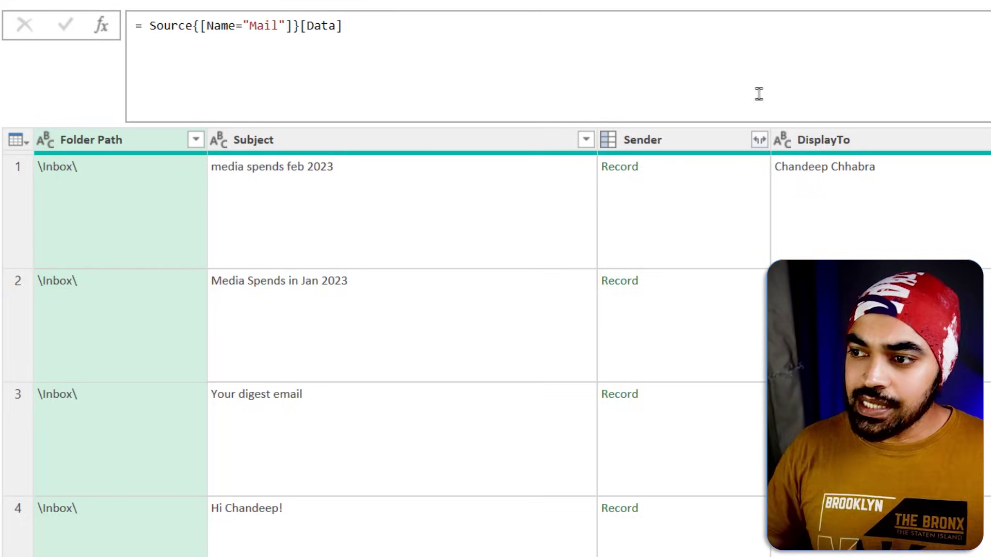
left_click(694, 186)
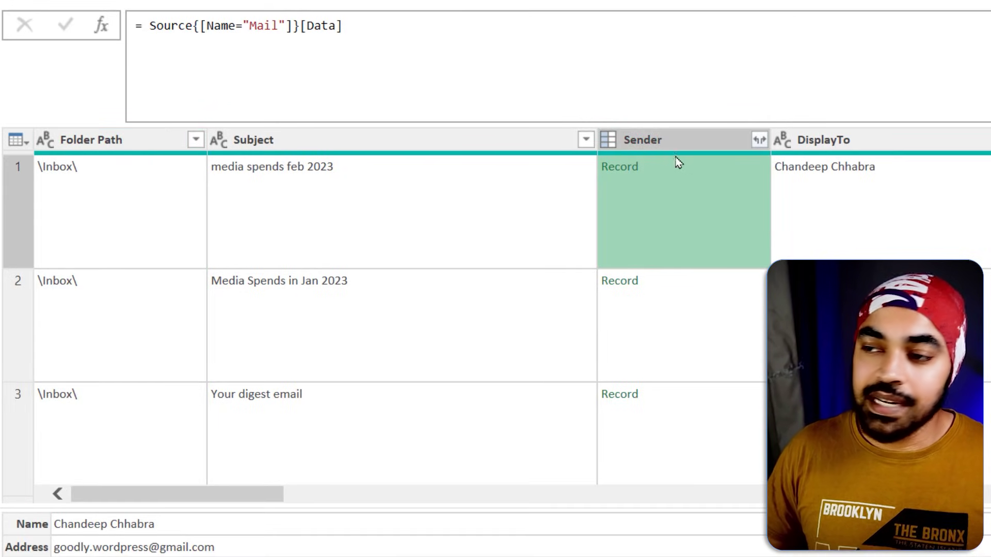
mouse_move(649, 157)
left_mouse_down()
mouse_move(592, 163)
mouse_move(641, 150)
left_mouse_up()
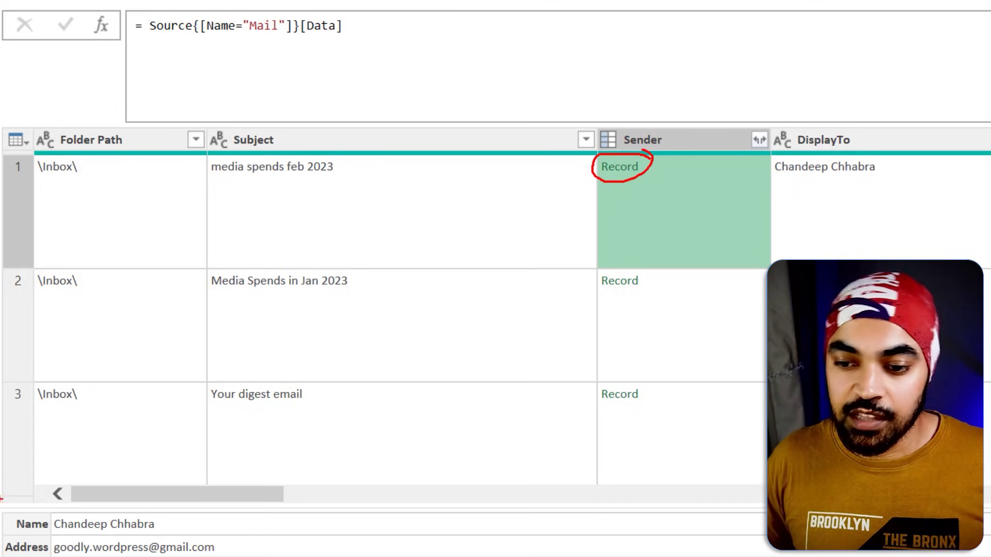
left_click_drag(7, 510, 35, 481)
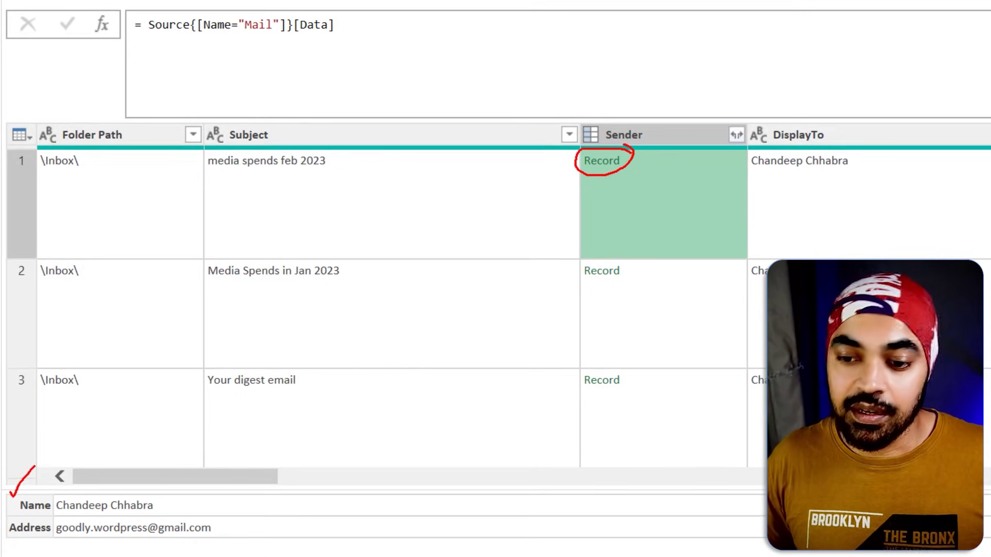
left_click_drag(5, 548, 18, 539)
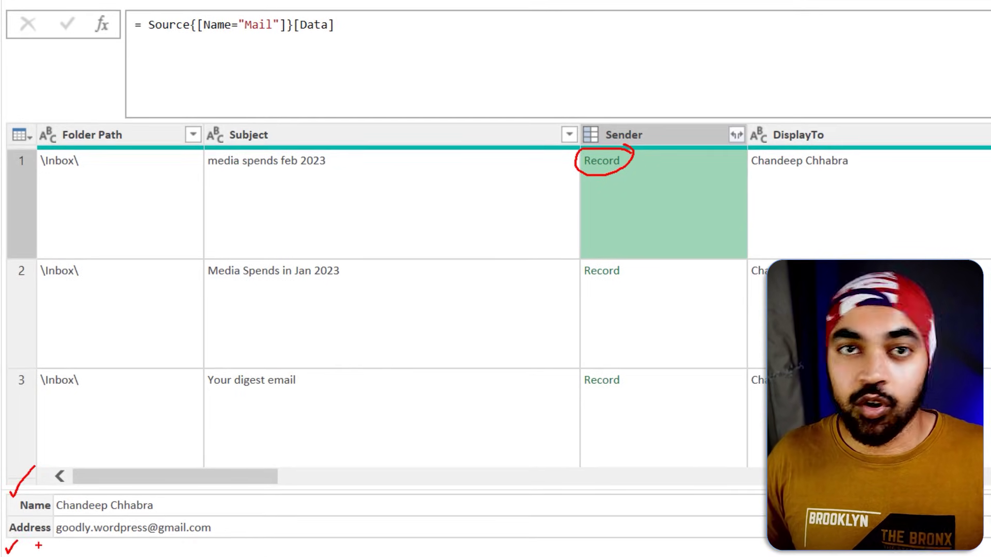
left_click_drag(58, 541, 225, 538)
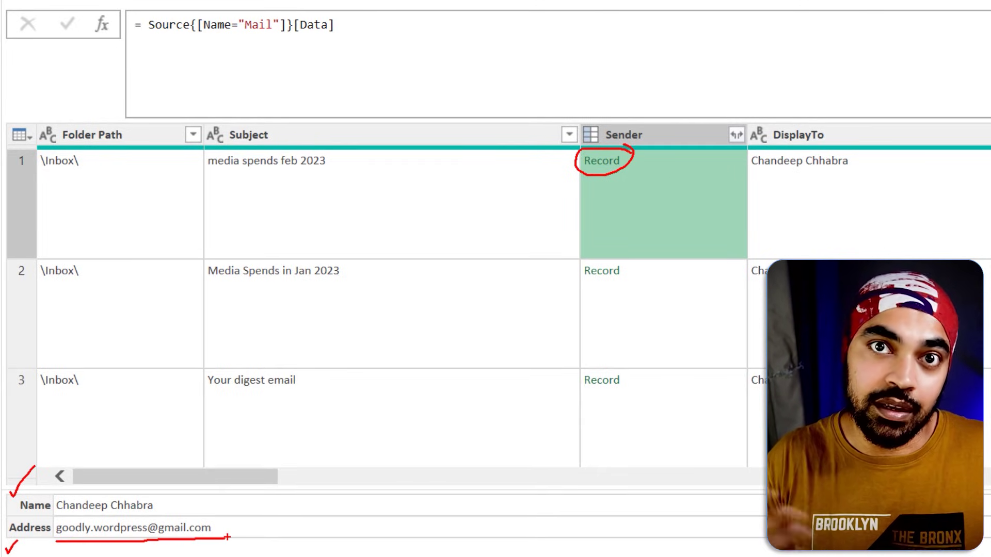
key("Escape")
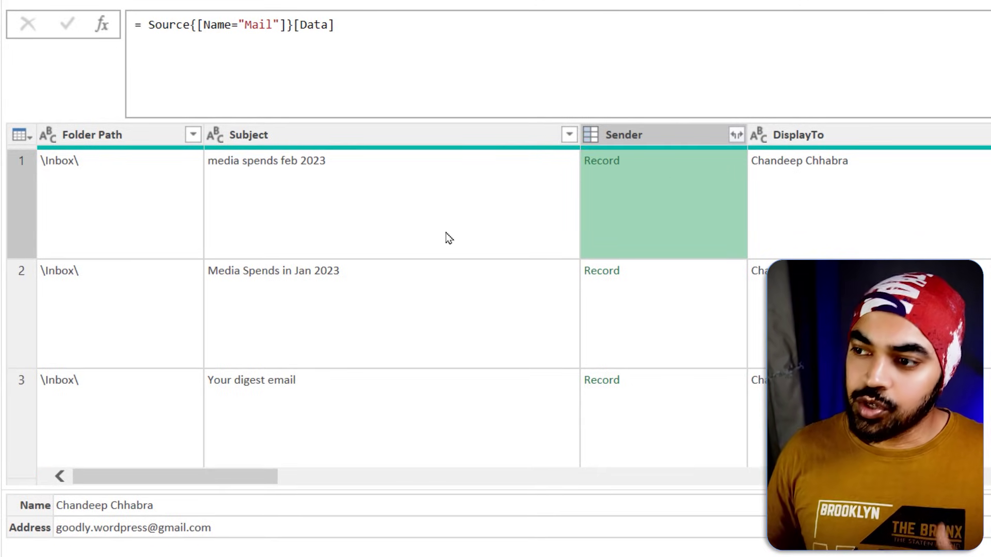
Expand the Sender column into Name and Address without the original column name as prefix, and select the Address column.
left_click(699, 137)
left_click(737, 135)
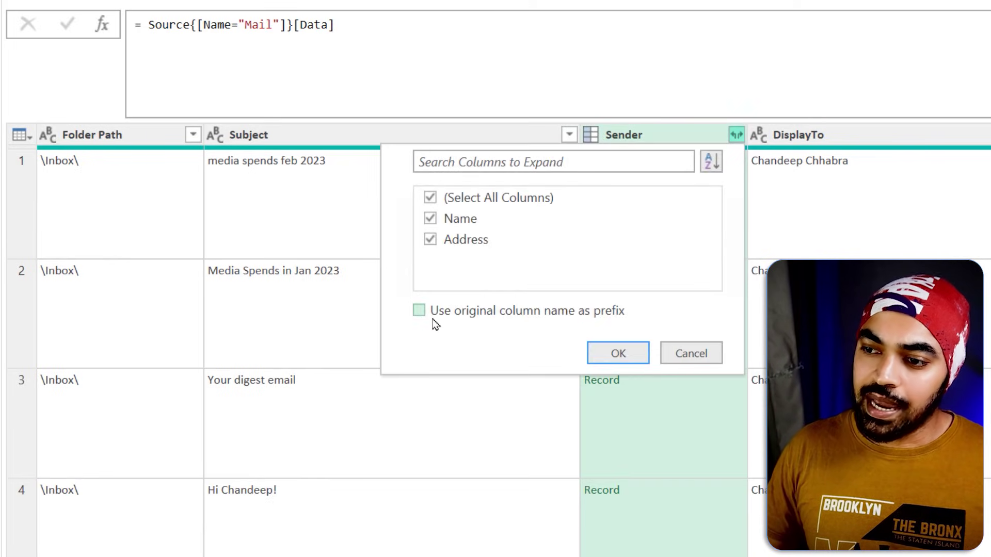
left_click(601, 353)
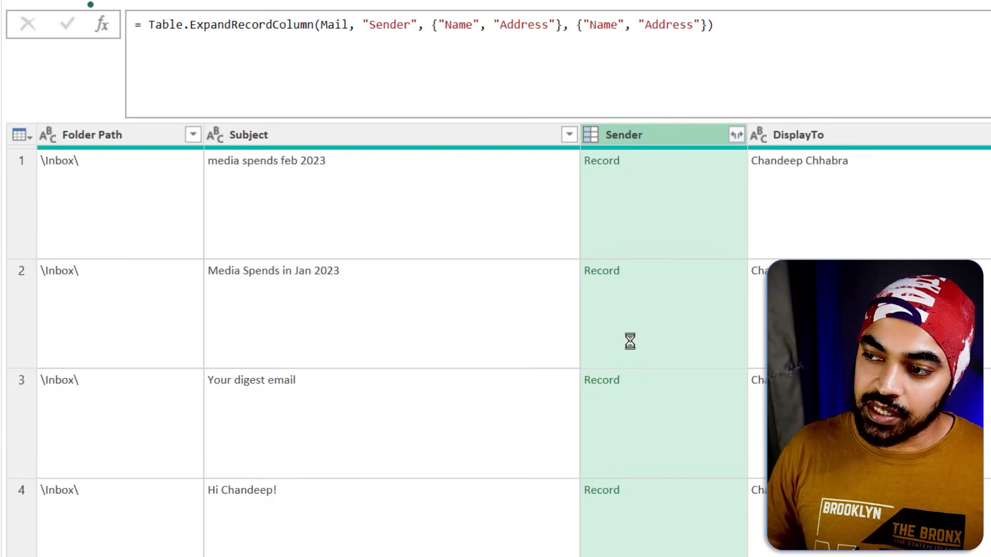
left_click(840, 158)
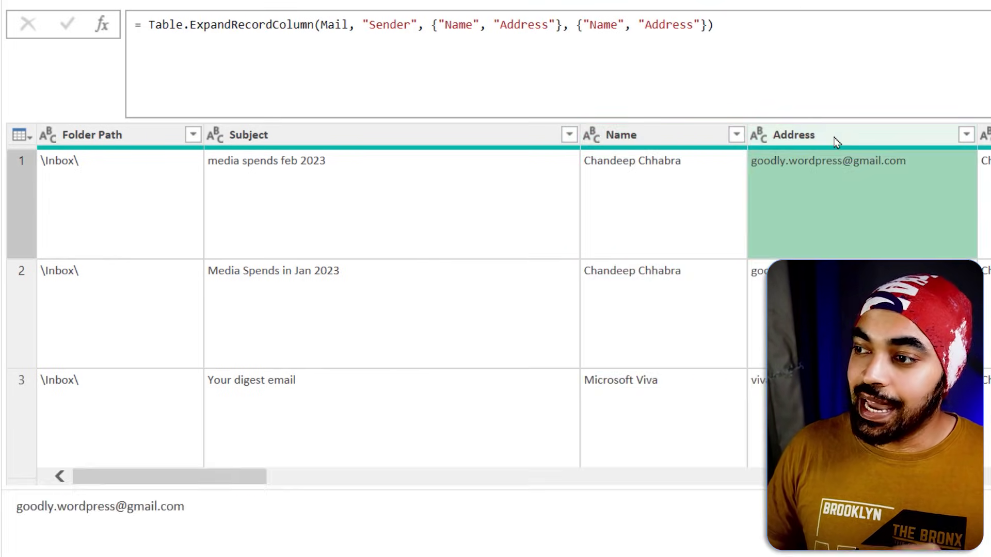
left_click(837, 140)
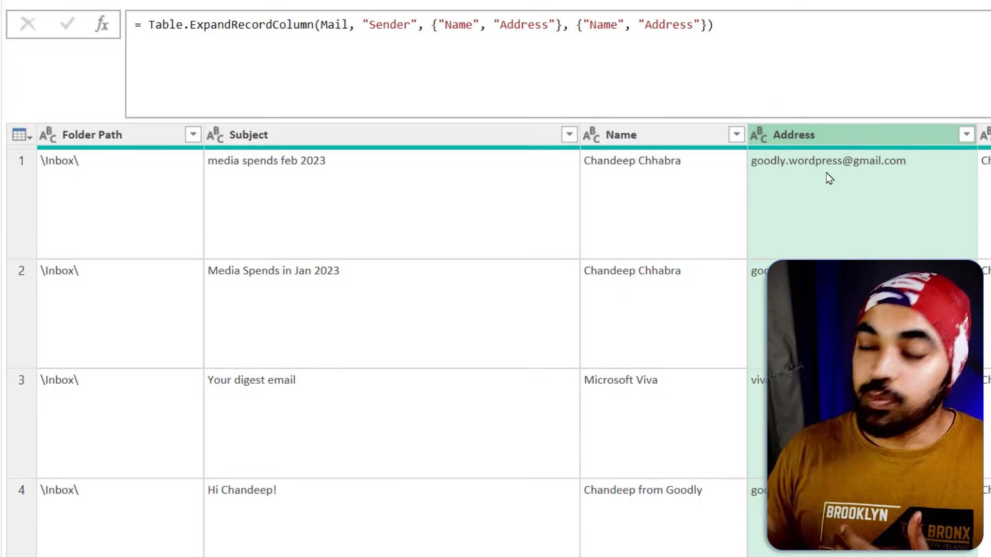
left_click_drag(769, 176, 860, 176)
key("Escape")
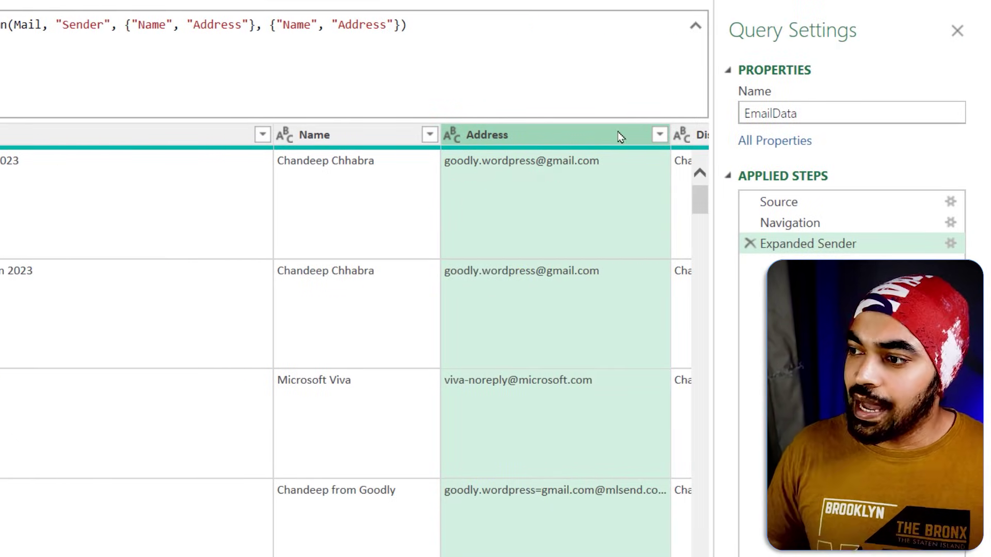
Filter the Address column to keep only the emails from the media spend sender's Gmail address.
left_click(659, 135)
left_click(393, 354)
scroll(431, 416, "down", 5)
scroll(432, 423, "up", 4)
left_click(487, 418)
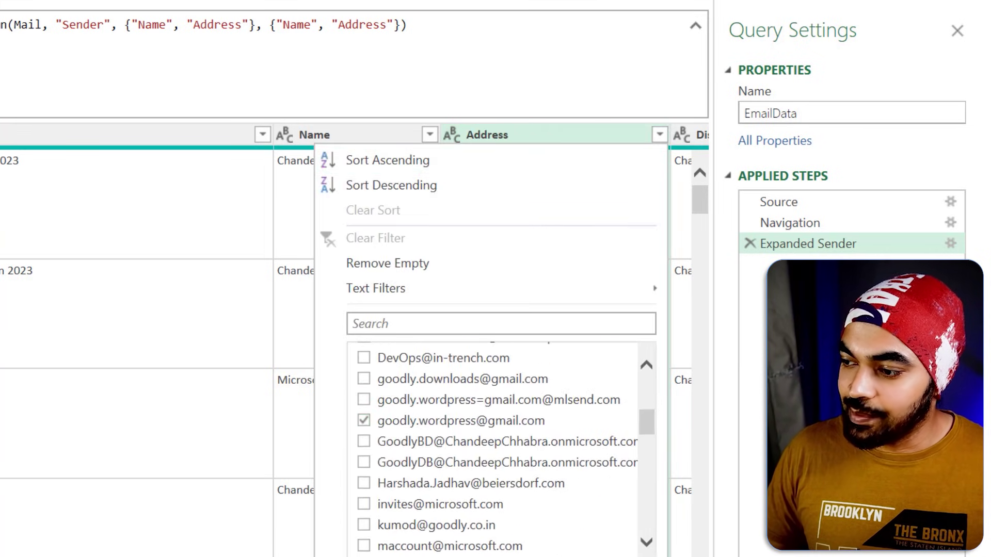
key("Return")
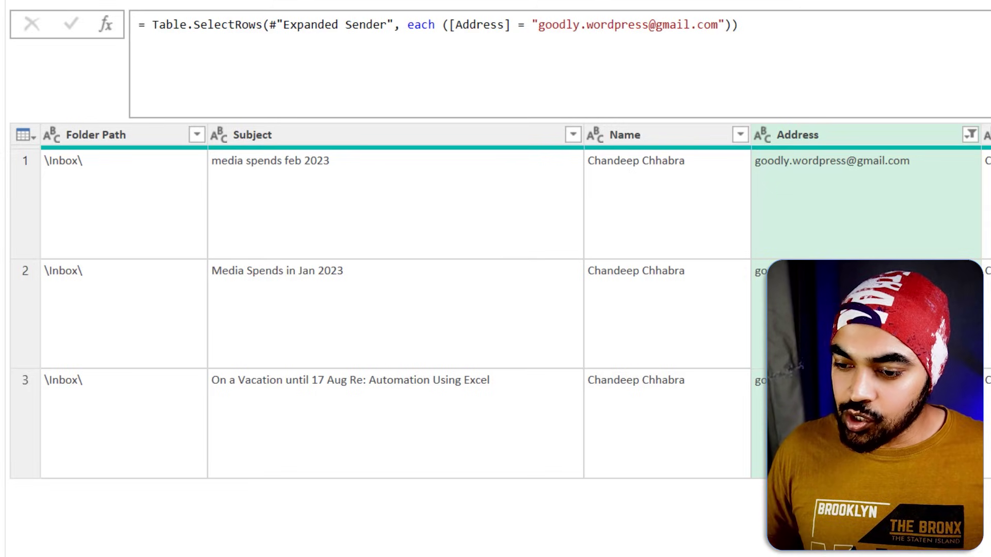
Filter the HasAttachments column to keep only the TRUE rows.
scroll(515, 301, "right", 15)
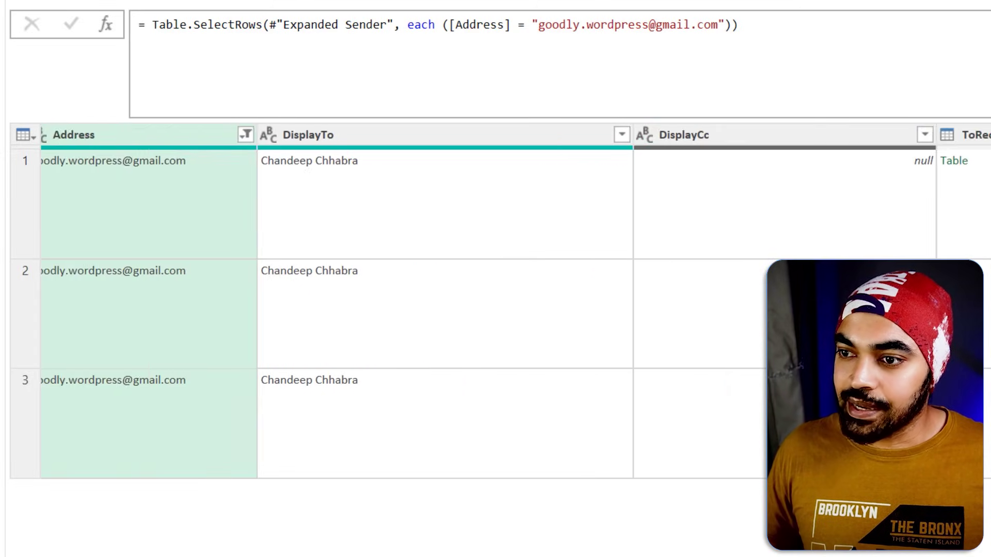
scroll(516, 301, "right", 10)
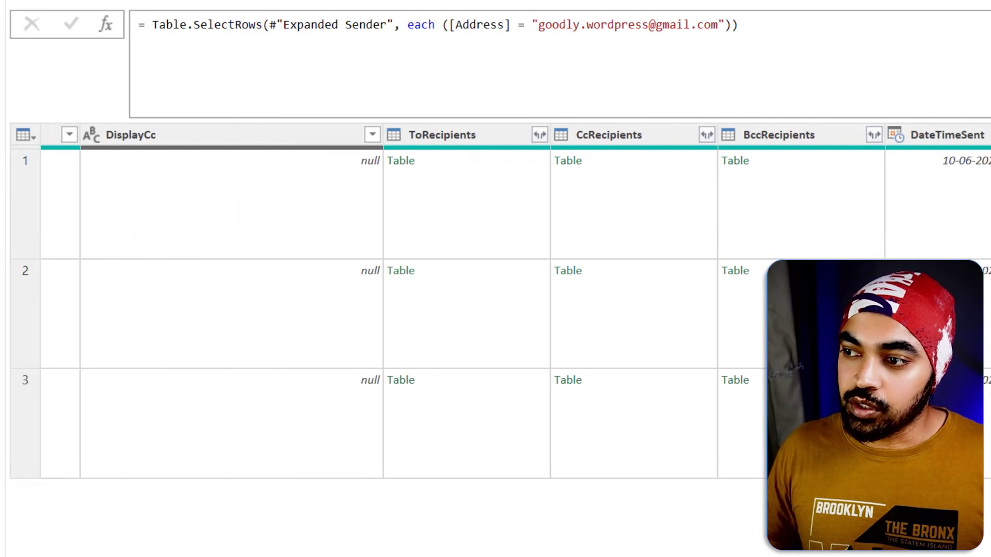
scroll(515, 301, "right", 15)
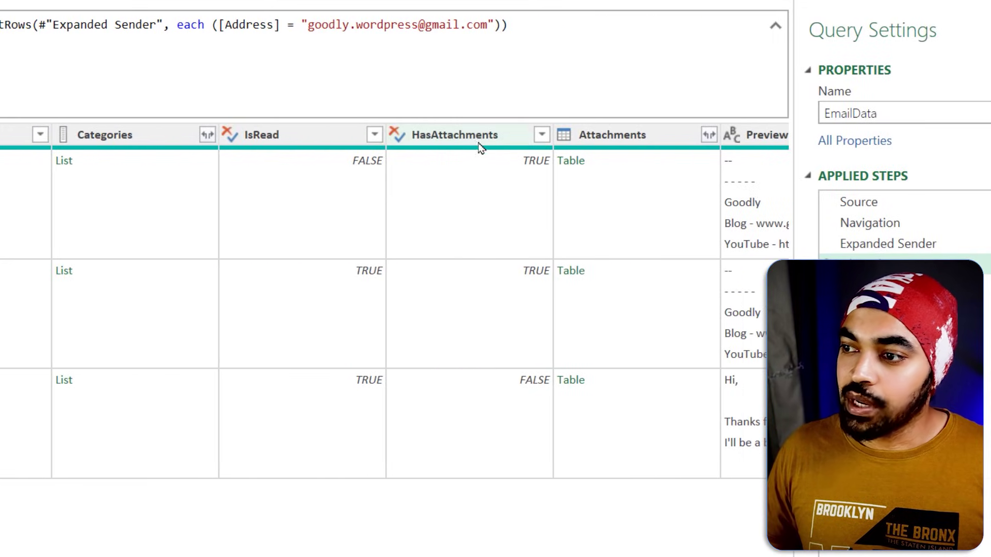
left_click(479, 139)
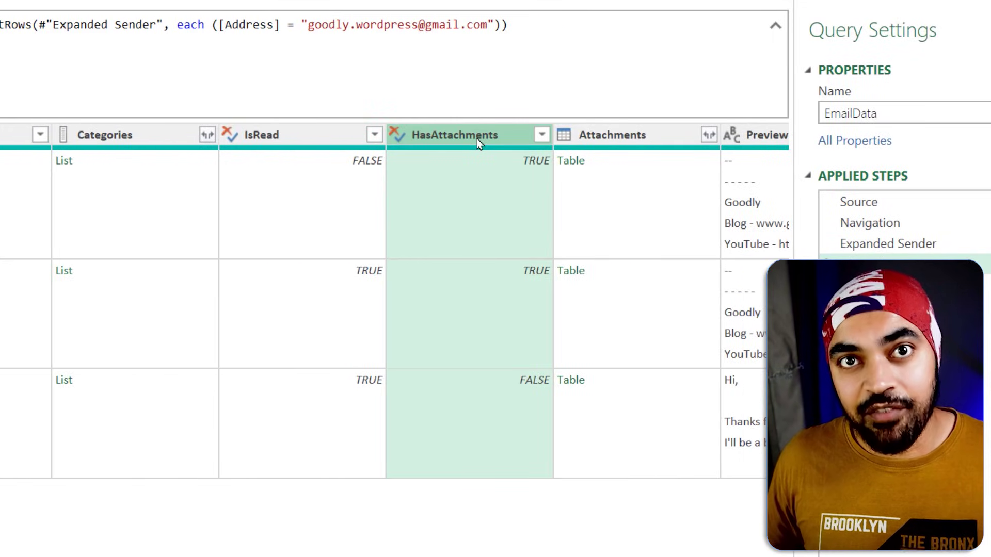
left_click(540, 135)
left_click(281, 367)
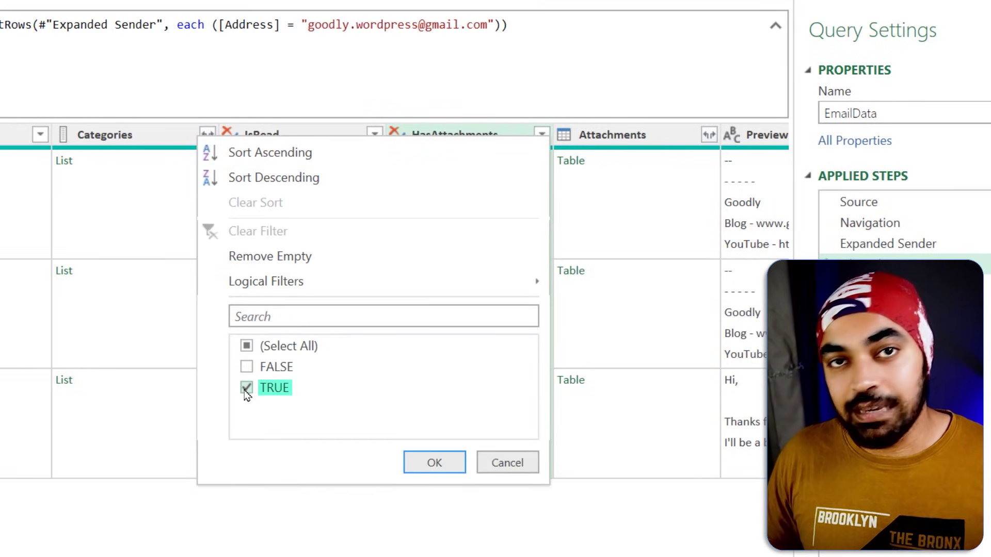
left_click(454, 464)
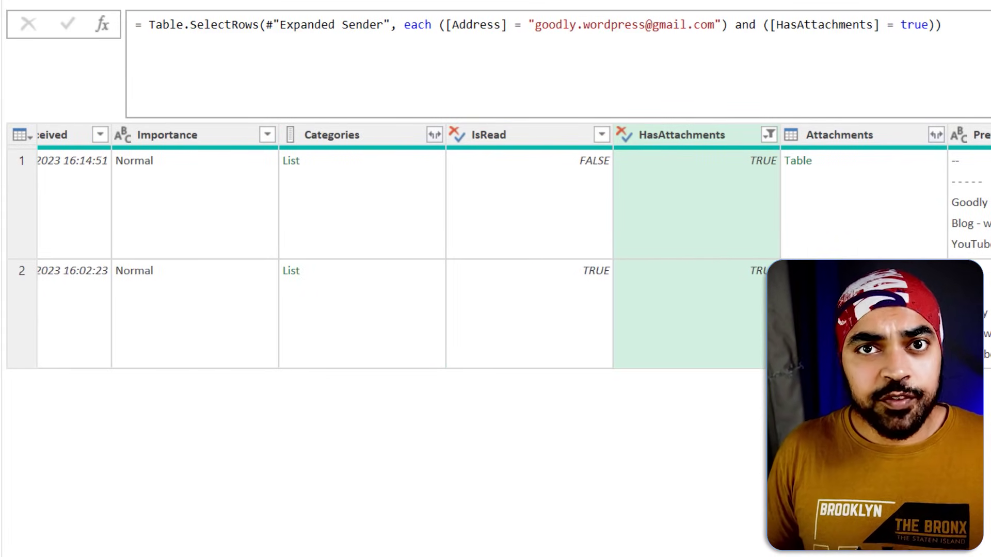
Filter the Subject column with a text filter for rows that contain "media spend".
scroll(287, 494, "left", 10)
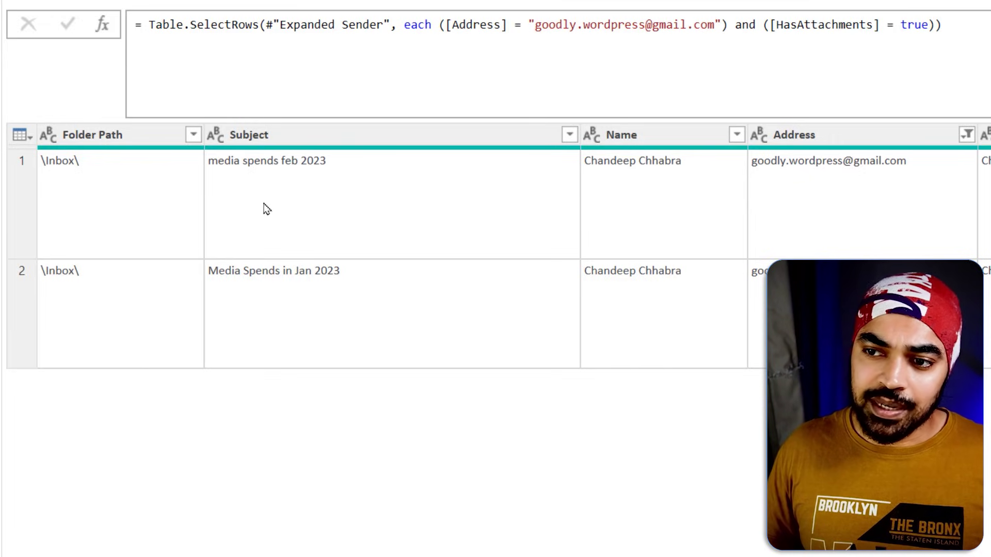
left_click_drag(209, 298, 269, 295)
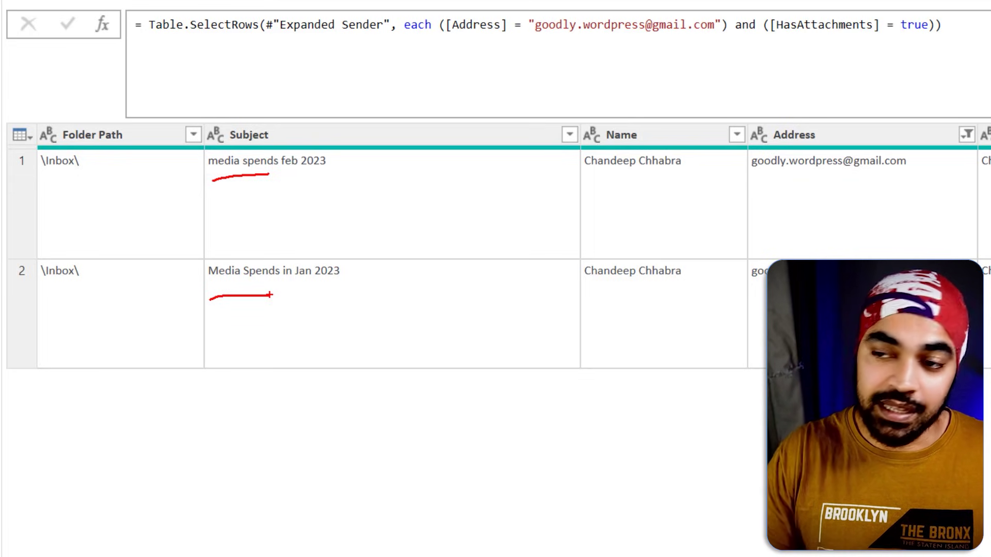
left_click(569, 135)
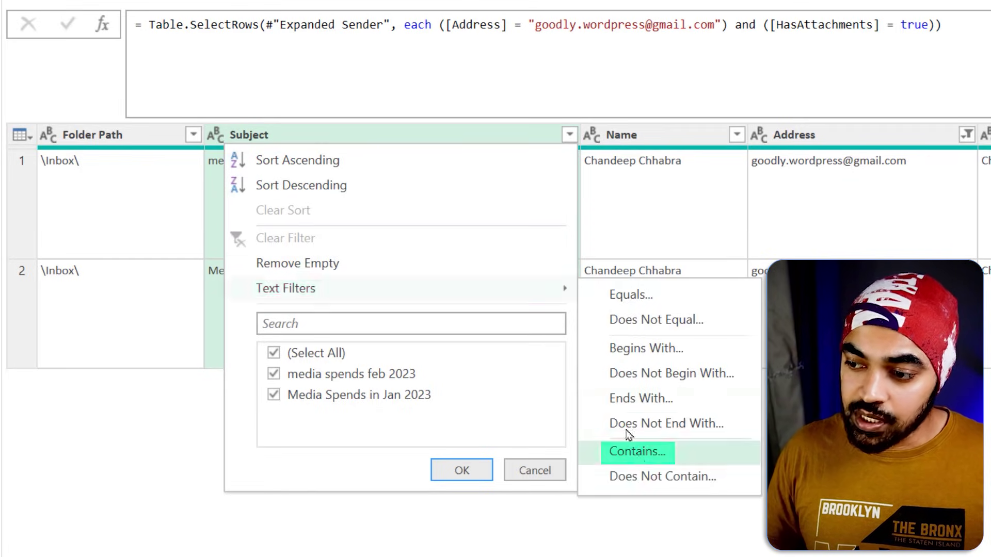
left_click(633, 448)
left_click(248, 267)
type("media spend")
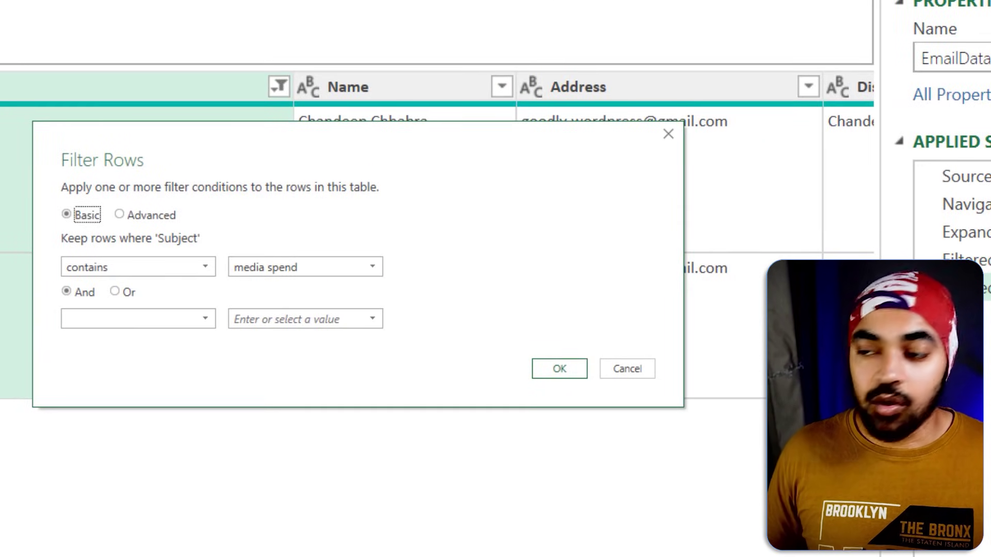
left_click(559, 371)
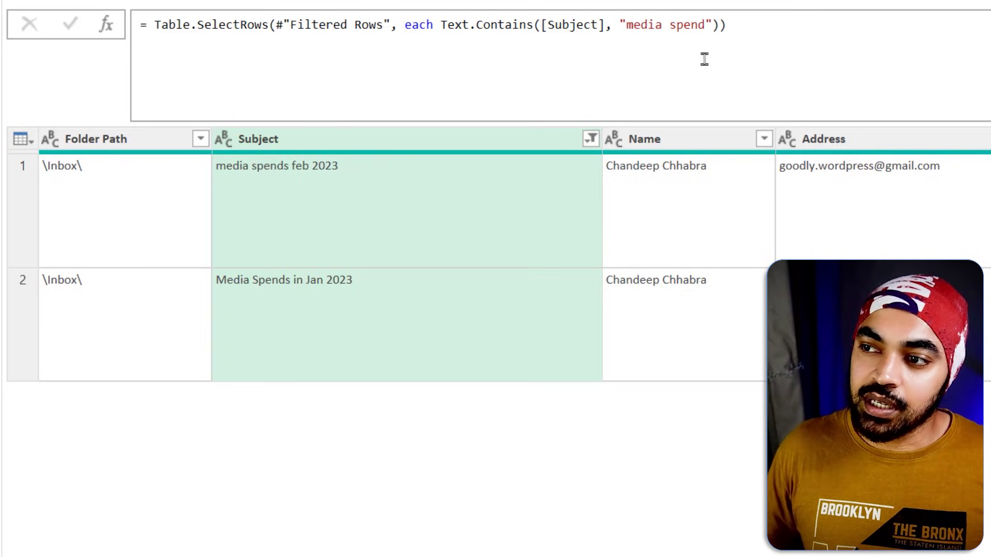
Make the subject filter case-insensitive by adding Comparer.OrdinalIgnoreCase as the third argument of Text.Contains in the formula.
left_click_drag(705, 25, 712, 25)
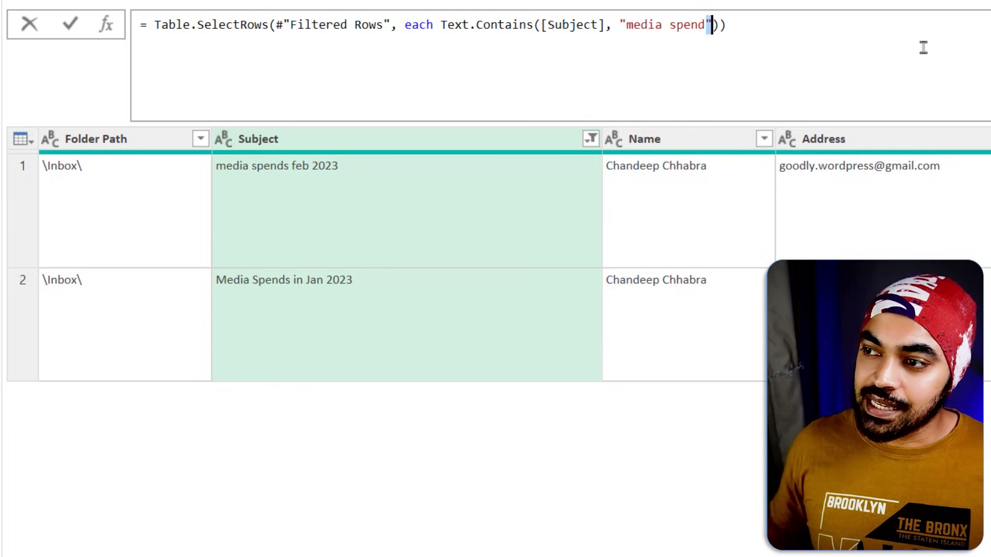
key("Right")
type(", ")
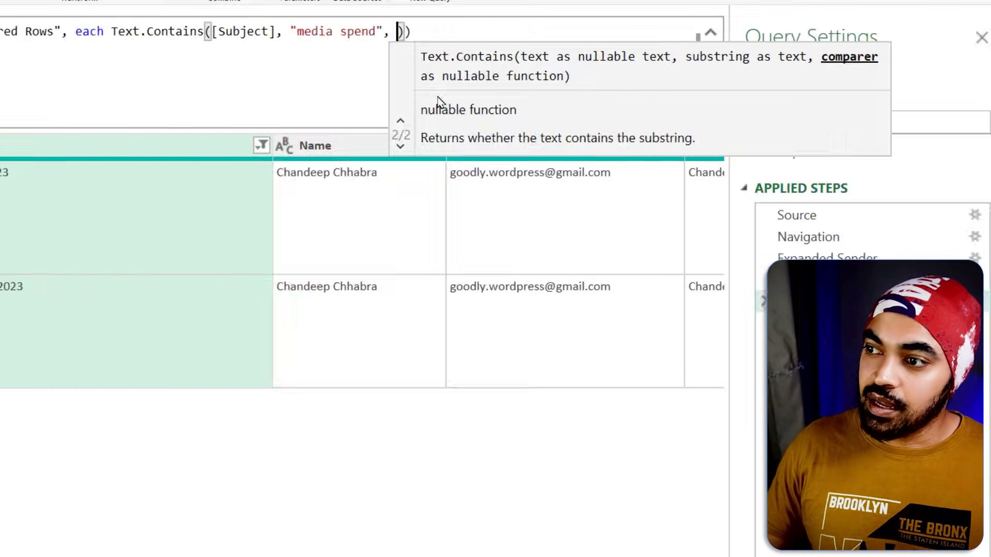
type("Comparer.OrdinalIgnoreCase")
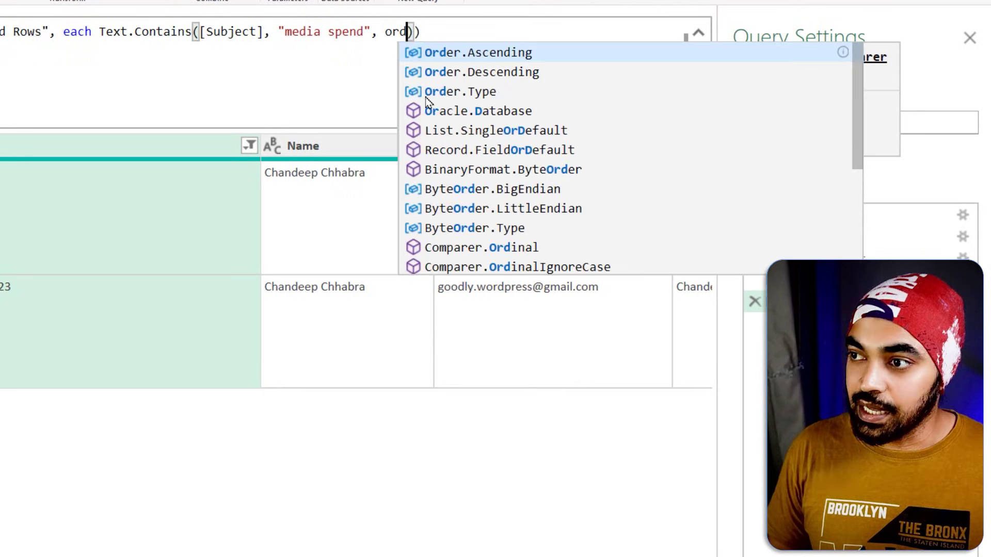
key("Right")
key("Right")
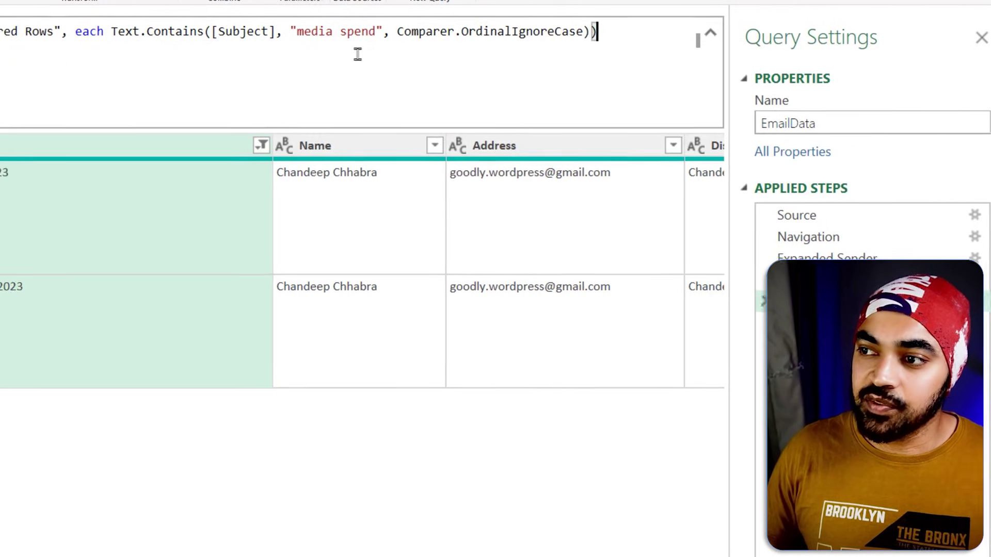
key("Return")
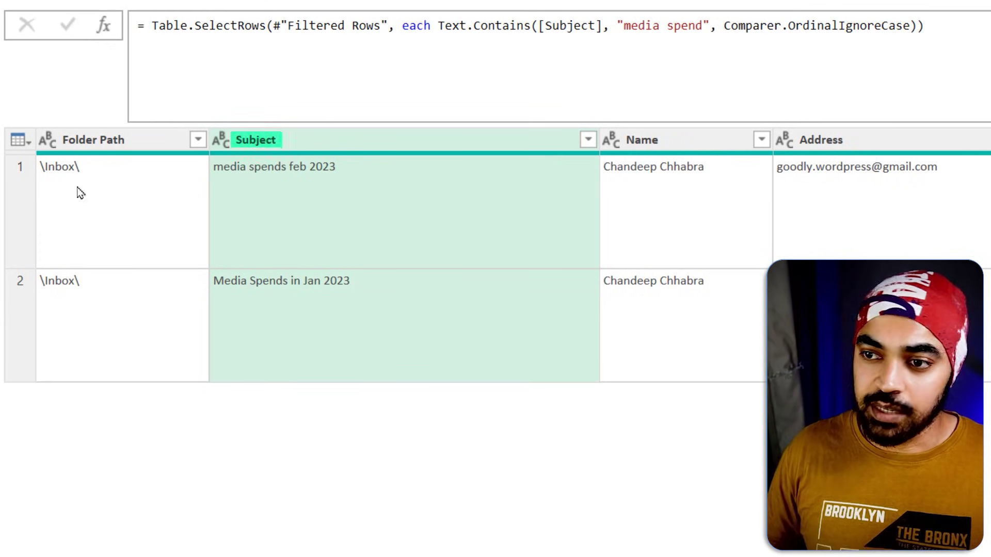
Keep only the Subject, DateTimeReceived and Attachments columns and remove all other columns.
scroll(495, 255, "right", 10)
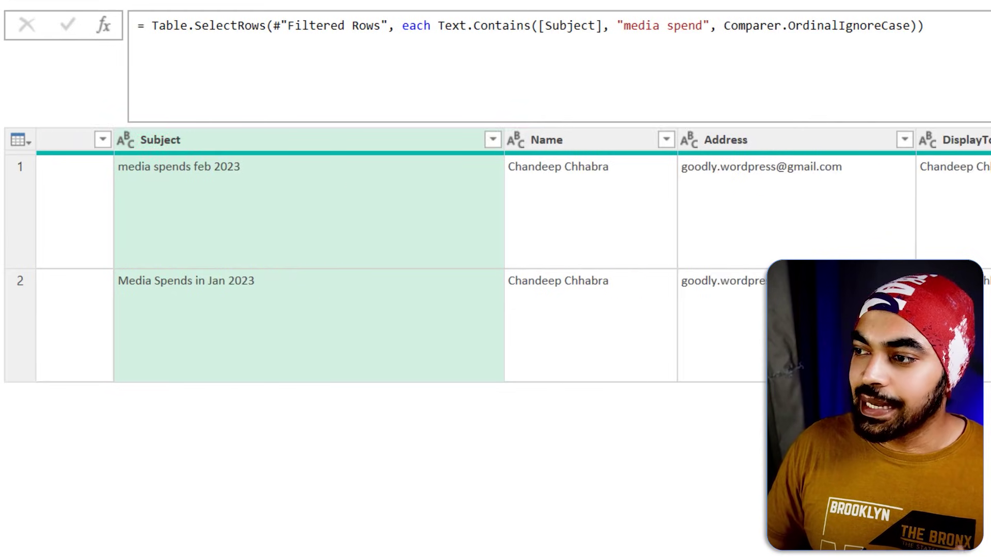
scroll(575, 480, "right", 5)
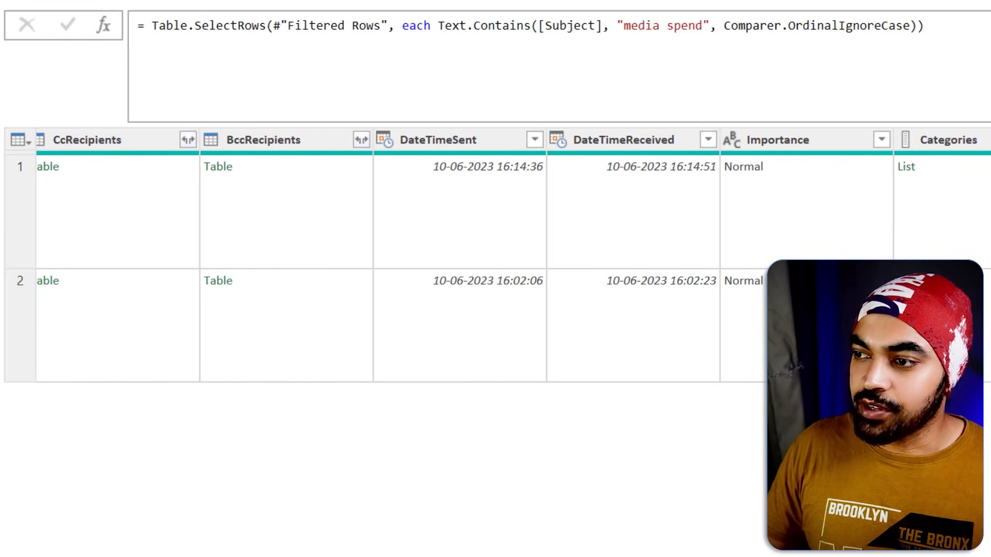
left_click(635, 142)
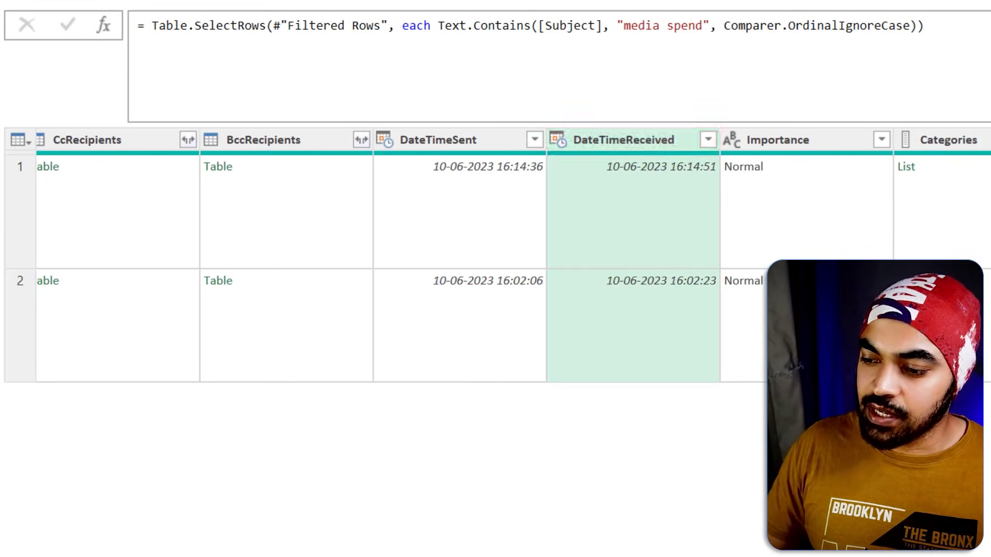
scroll(513, 256, "right", 15)
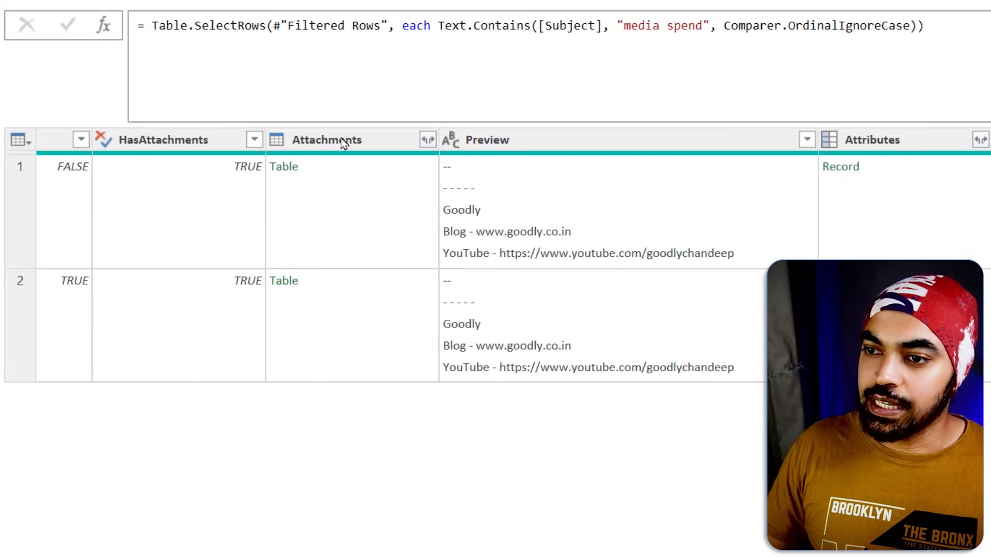
left_click(335, 143)
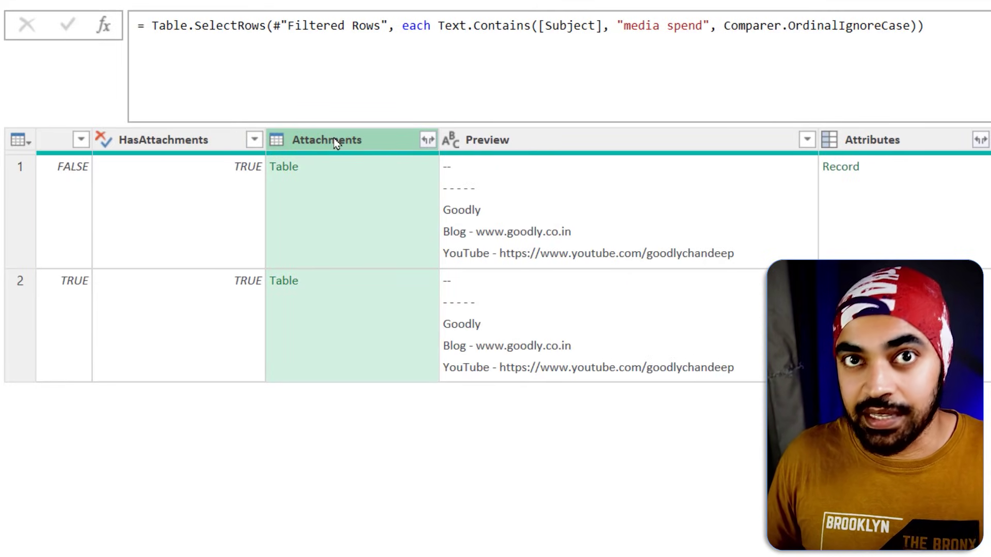
right_click(335, 143)
left_click(309, 135)
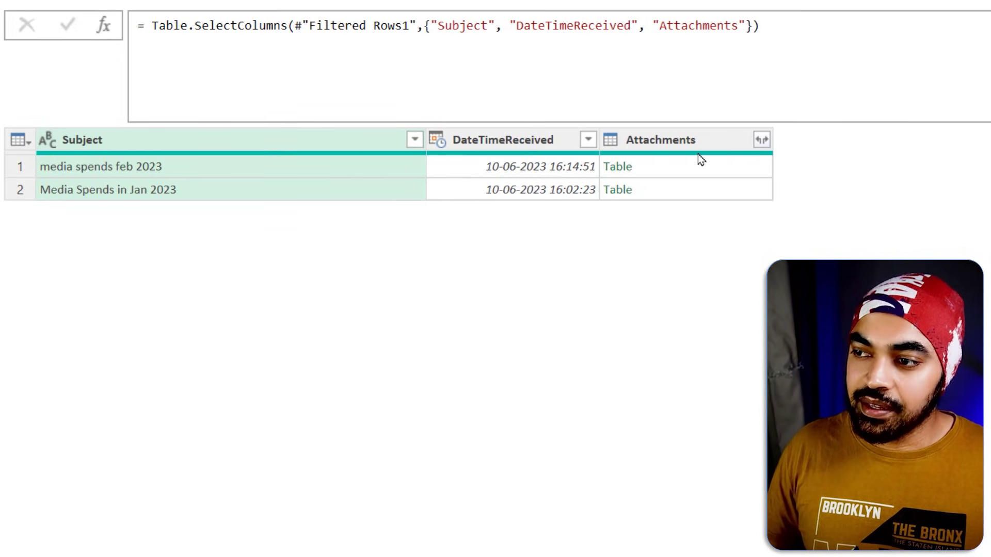
Expand the Attachments column into Name, Extension and AttachmentContent only, without the original column name as prefix.
mouse_move(700, 156)
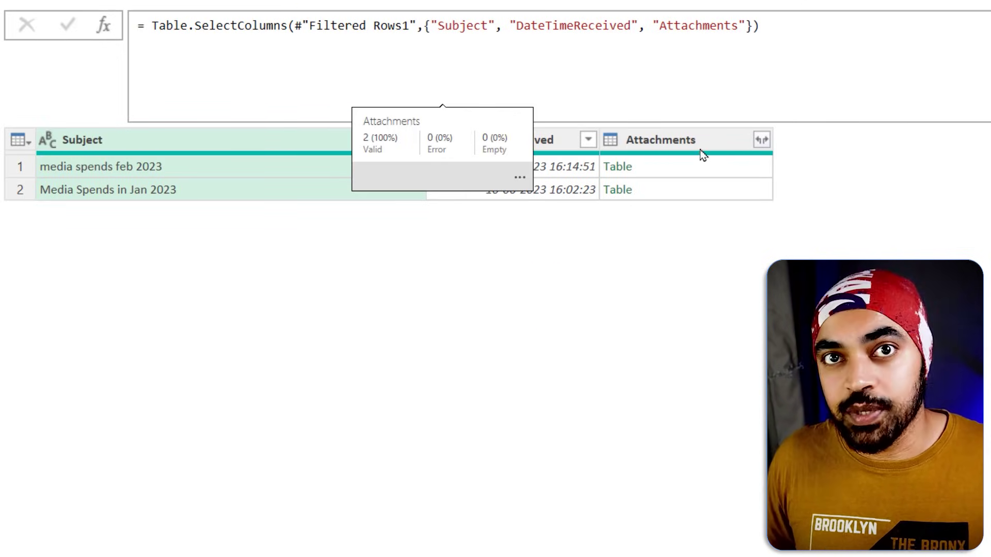
left_click(761, 140)
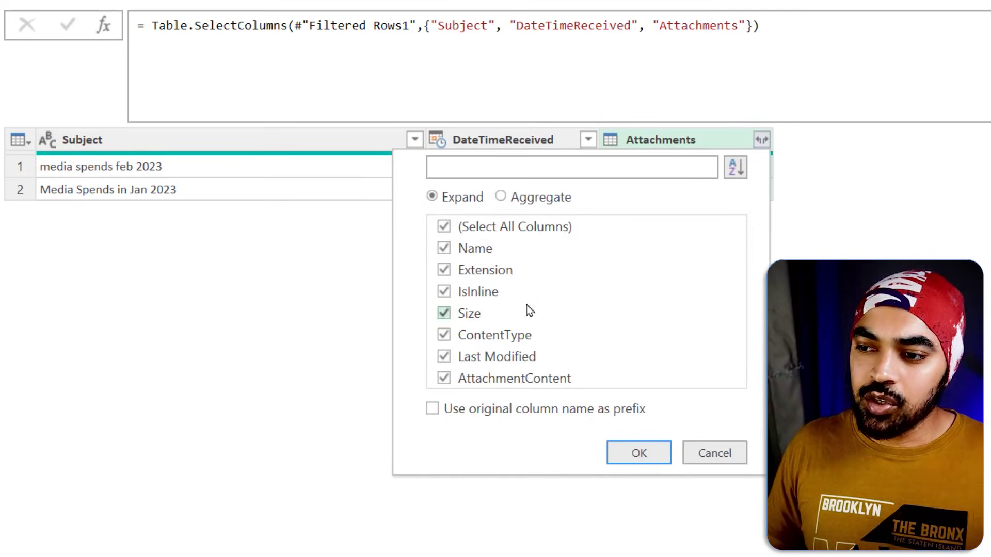
left_click(444, 227)
left_click(444, 249)
left_click(443, 270)
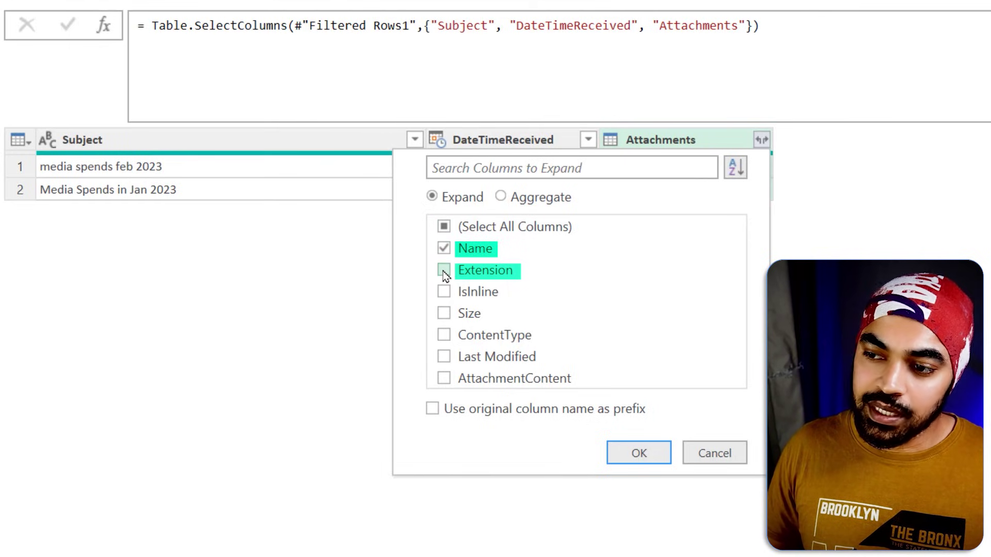
left_click(444, 380)
left_click(638, 455)
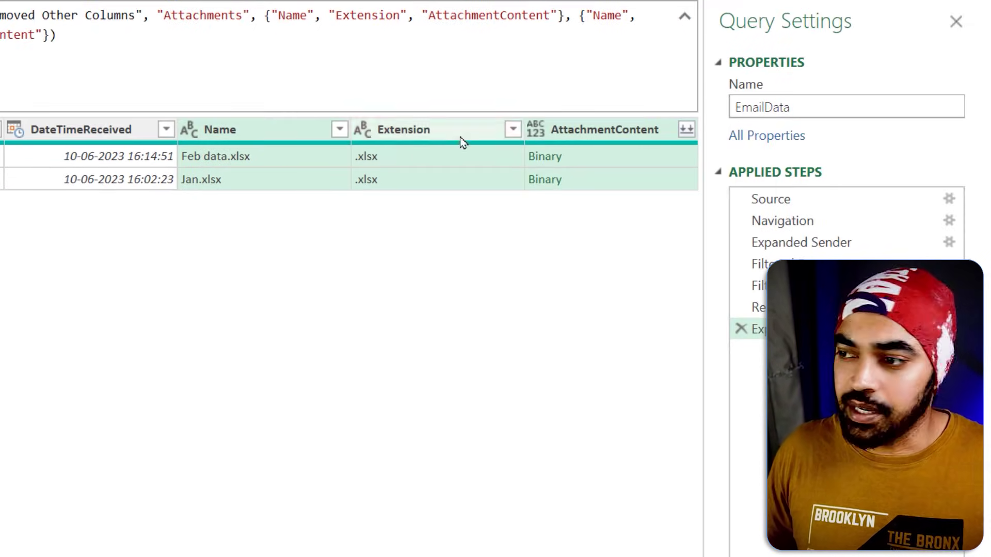
Filter the Extension column with an equals condition of .xlsx.
left_click(459, 131)
left_click(513, 129)
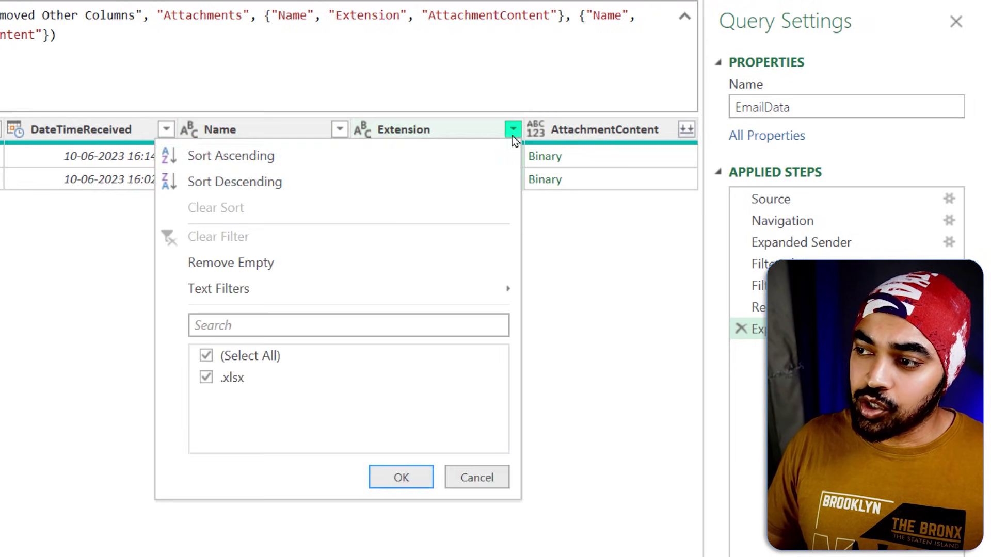
mouse_move(321, 294)
left_click(583, 299)
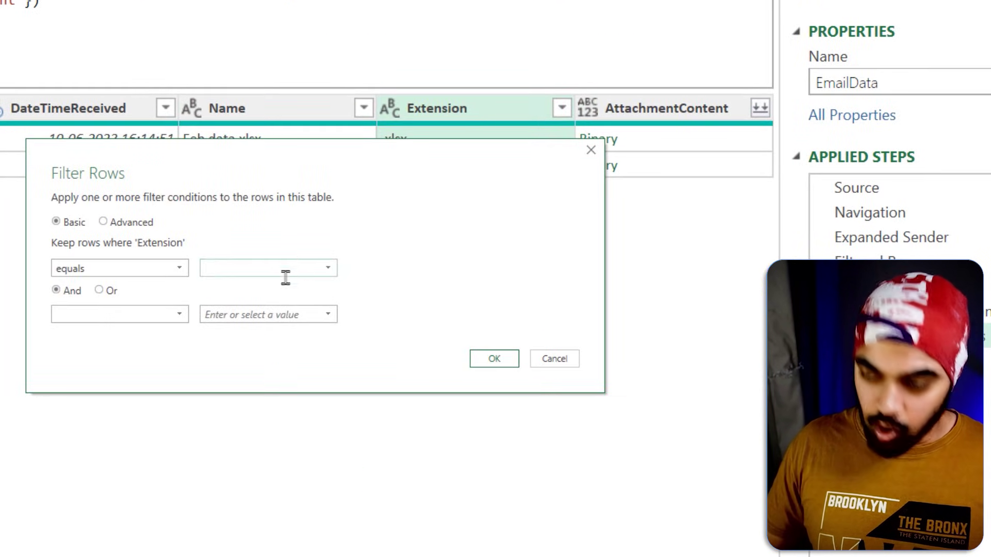
left_click(285, 276)
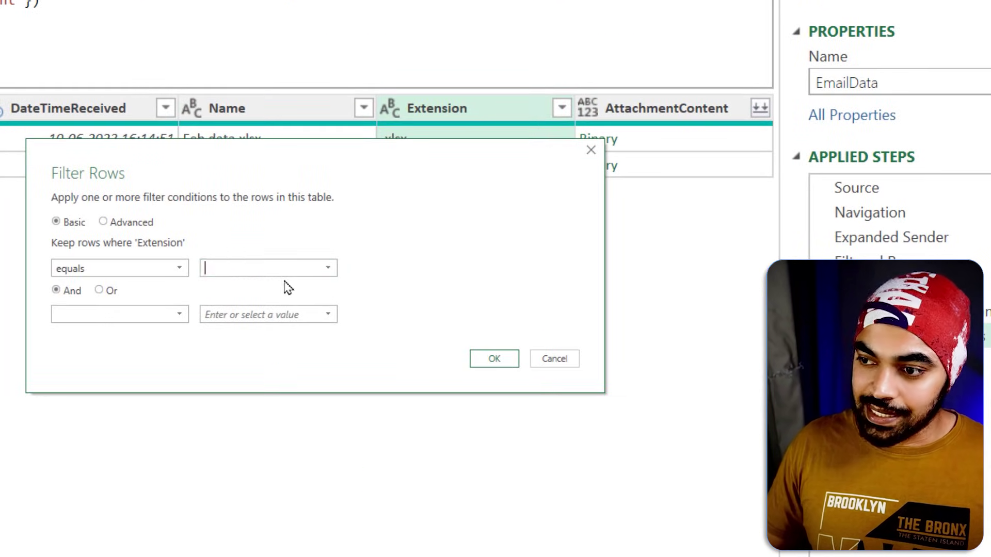
type(".xlsx")
left_click(494, 359)
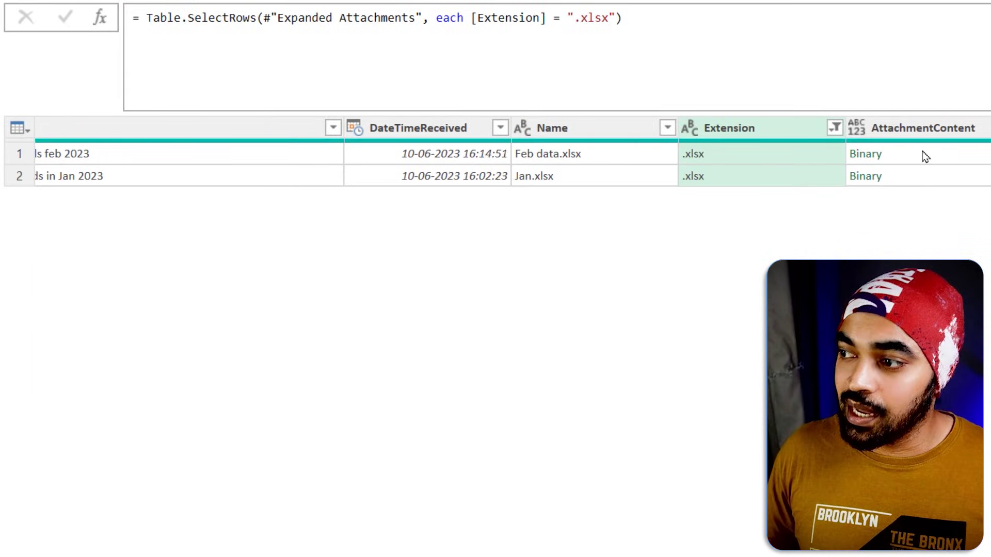
Add a custom step after the .xlsx filter and begin a Table.TransformColumns( formula in front of #"Filtered Rows2".
left_click(924, 155)
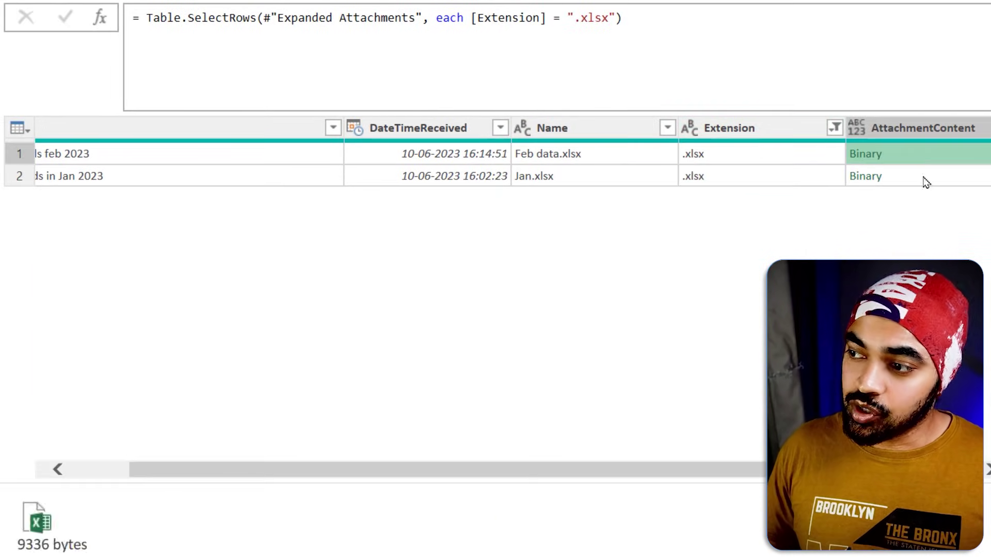
left_click(923, 173)
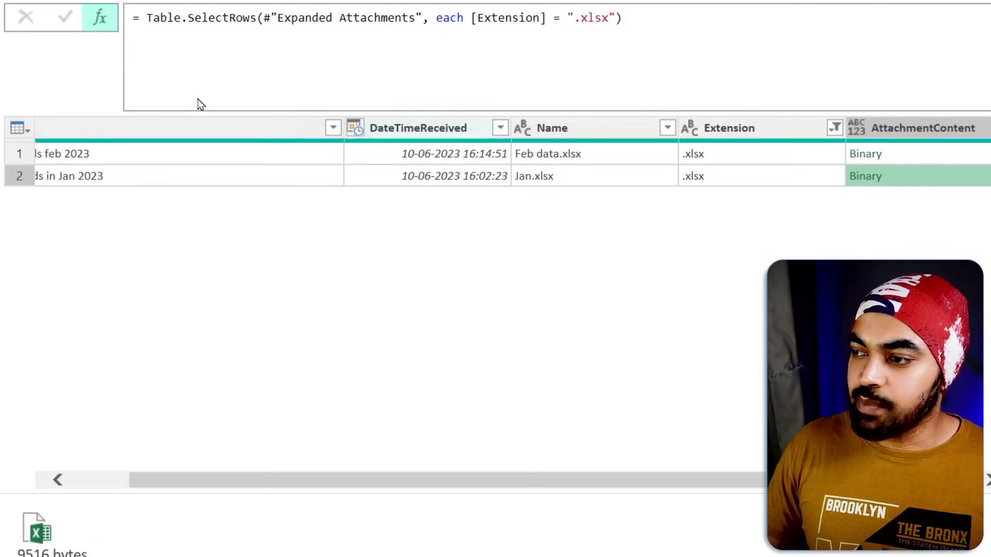
left_click(100, 18)
left_click(149, 18)
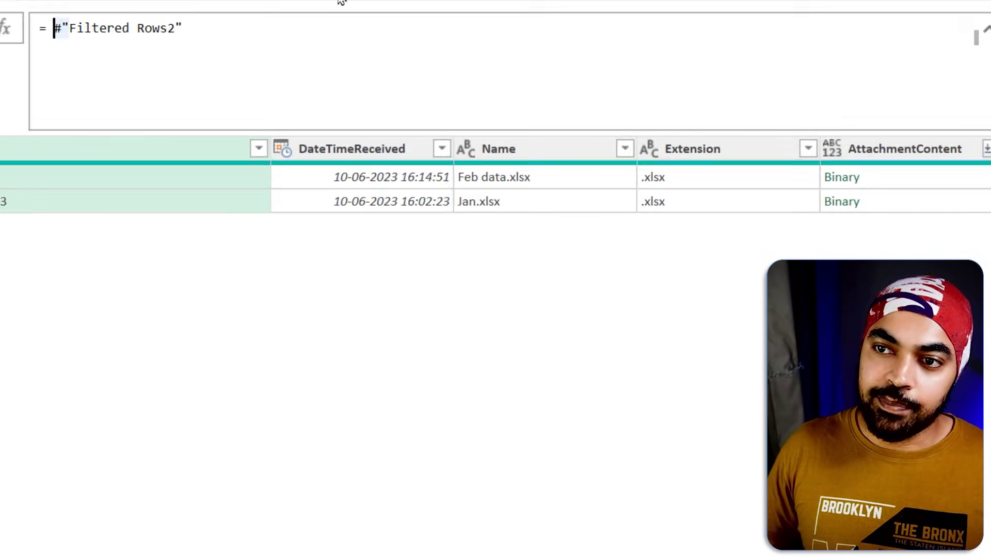
type("Table.Tran")
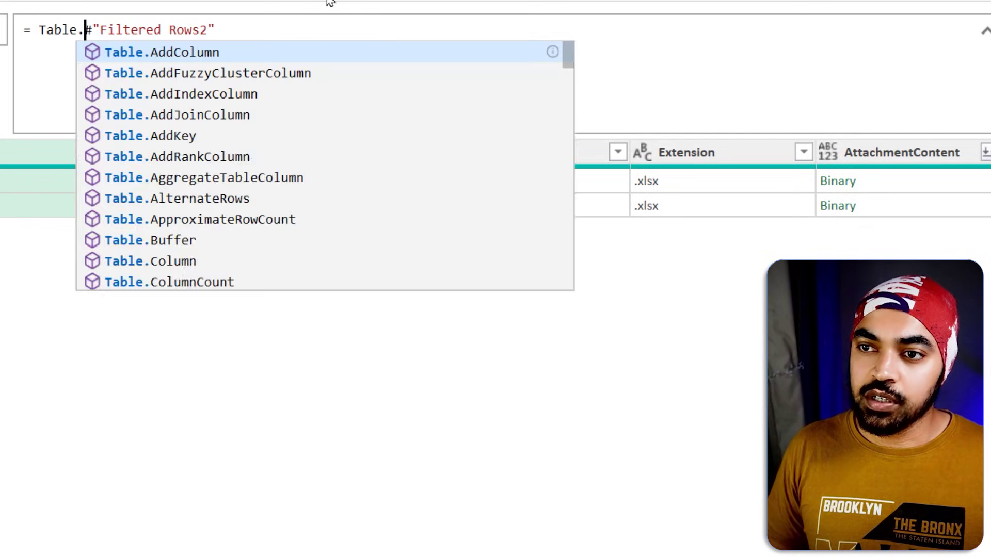
type("sformCo")
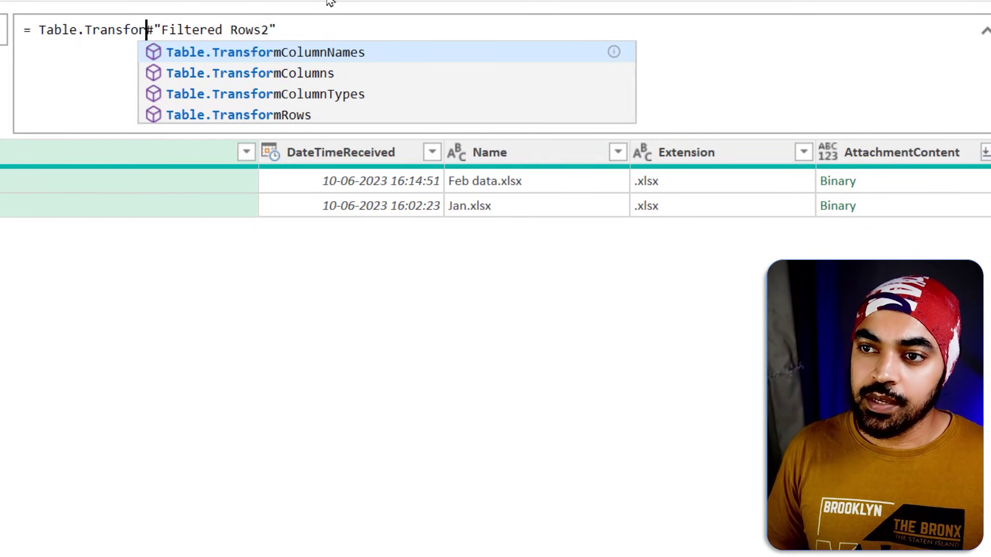
type("l")
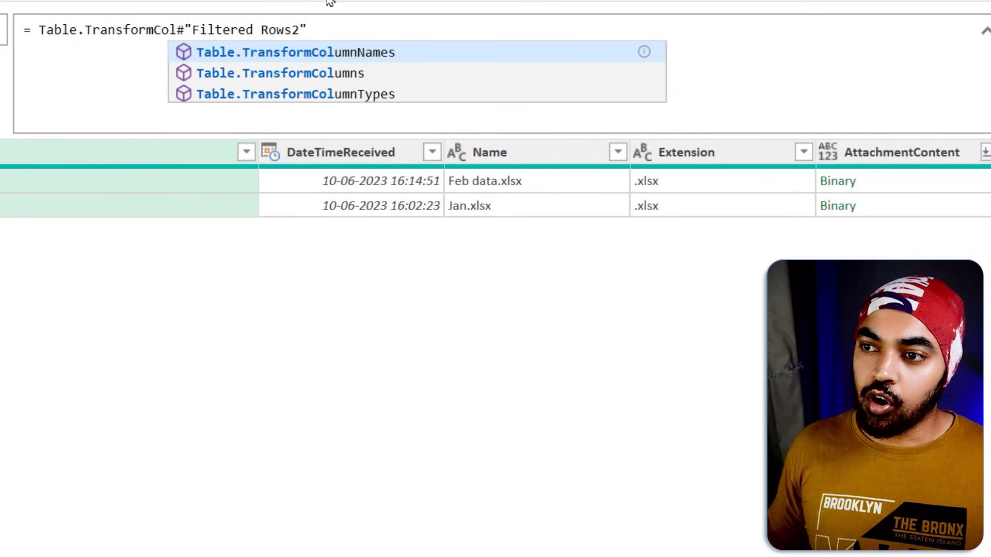
key("Down")
key("Tab")
type("(")
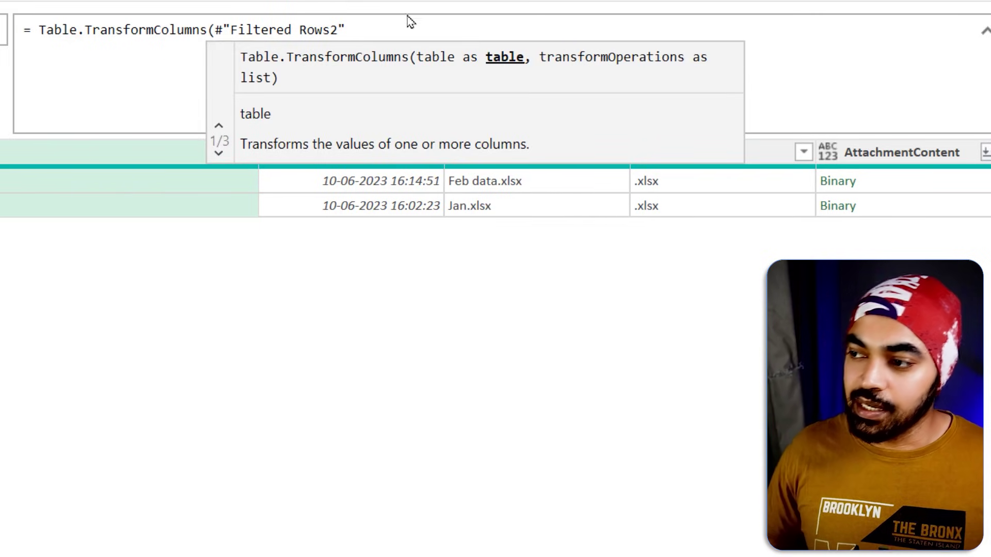
Copy the AttachmentContent column name from the Filtered Rows2 step and return to the Custom1 step.
mouse_move(847, 173)
left_mouse_down()
mouse_move(851, 200)
mouse_move(862, 167)
left_mouse_up()
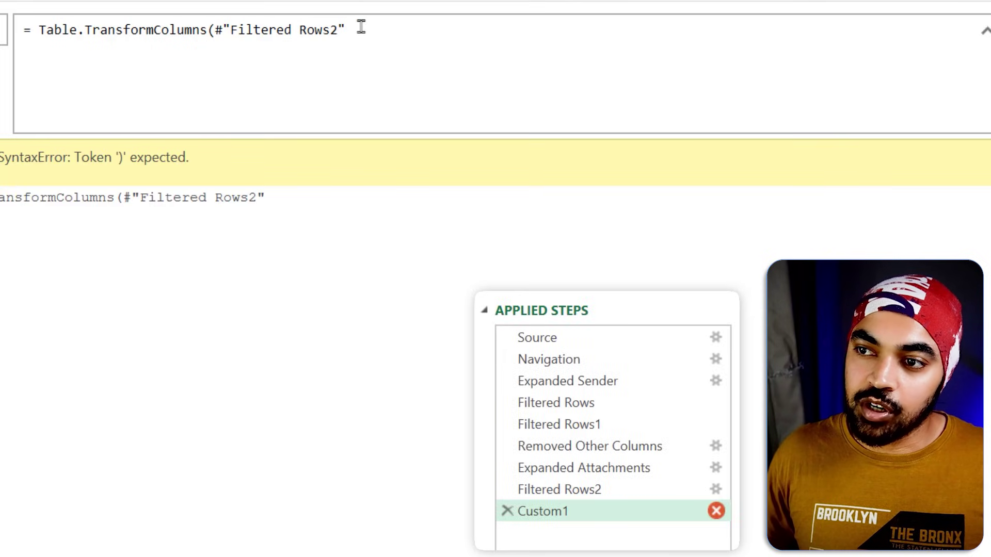
left_click(361, 26)
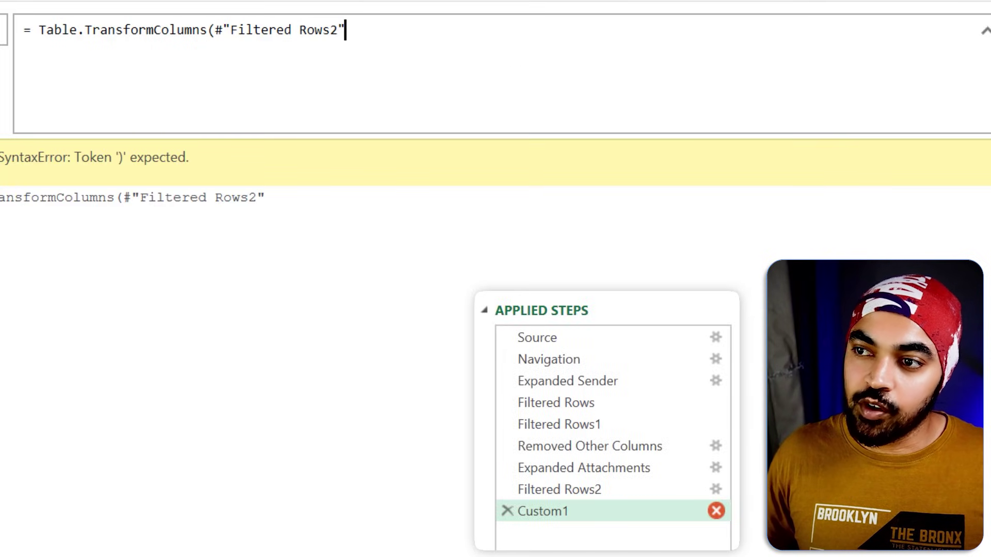
left_click(566, 489)
left_click(969, 153)
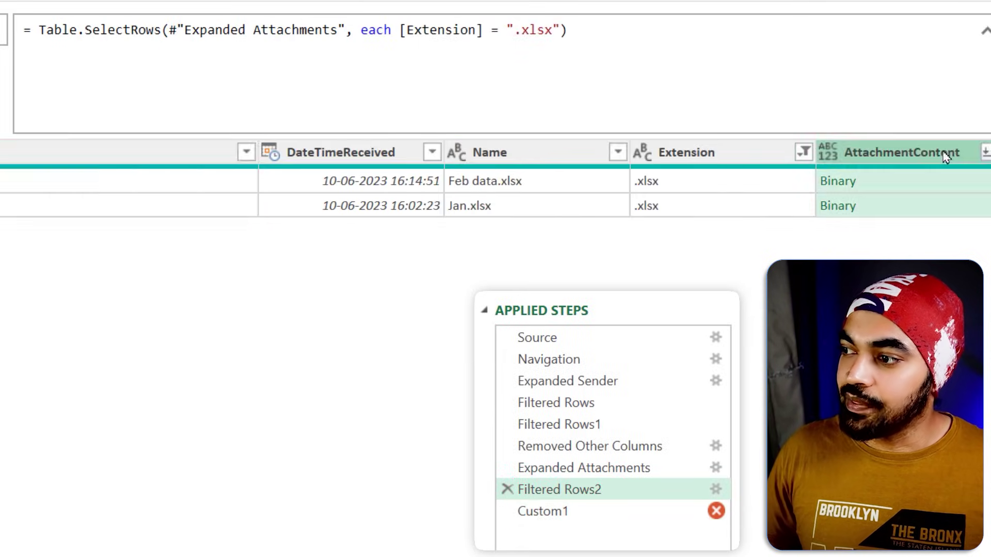
double_click(939, 155)
key("ctrl+c")
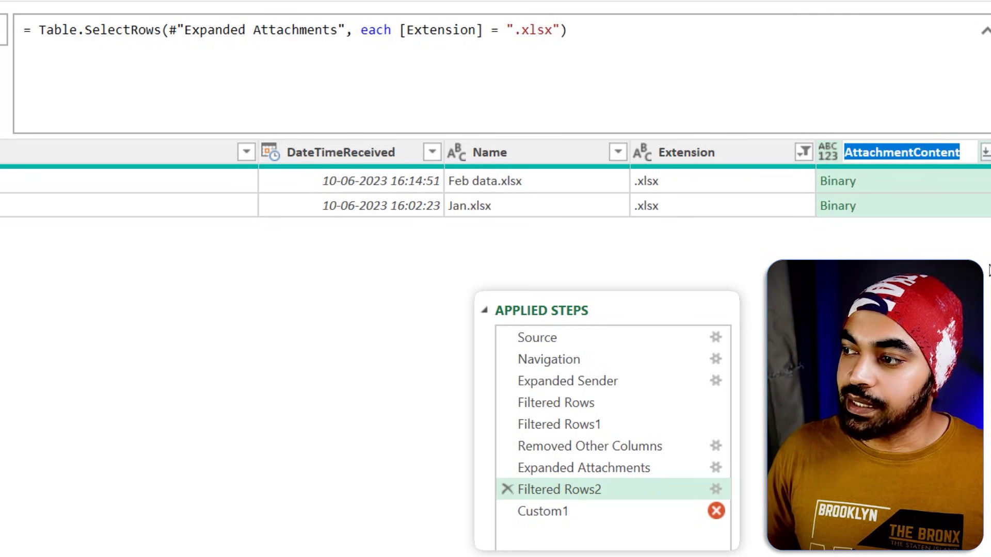
left_click(562, 512)
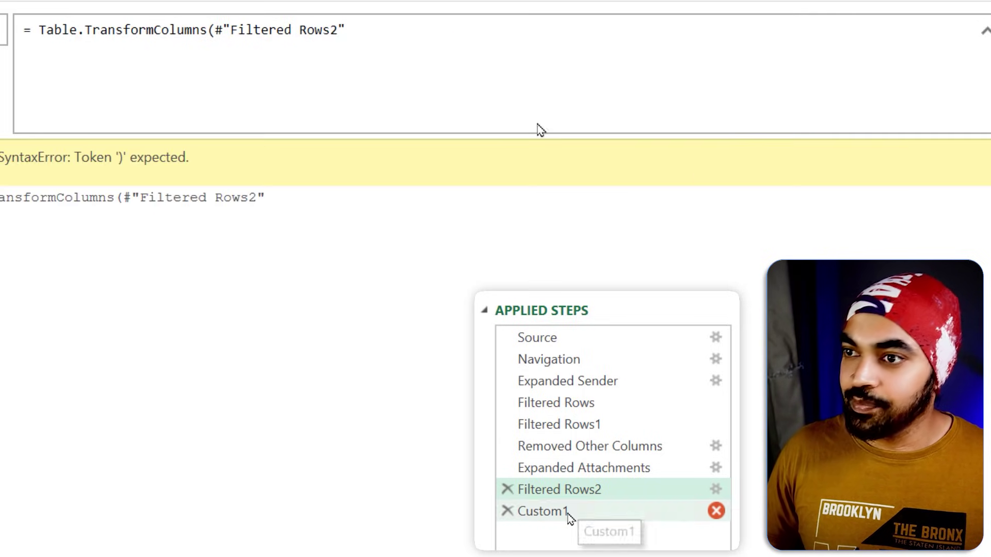
Add a transformation list as the second argument of Table.TransformColumns, containing "AttachmentContent" and the each keyword.
type(", ")
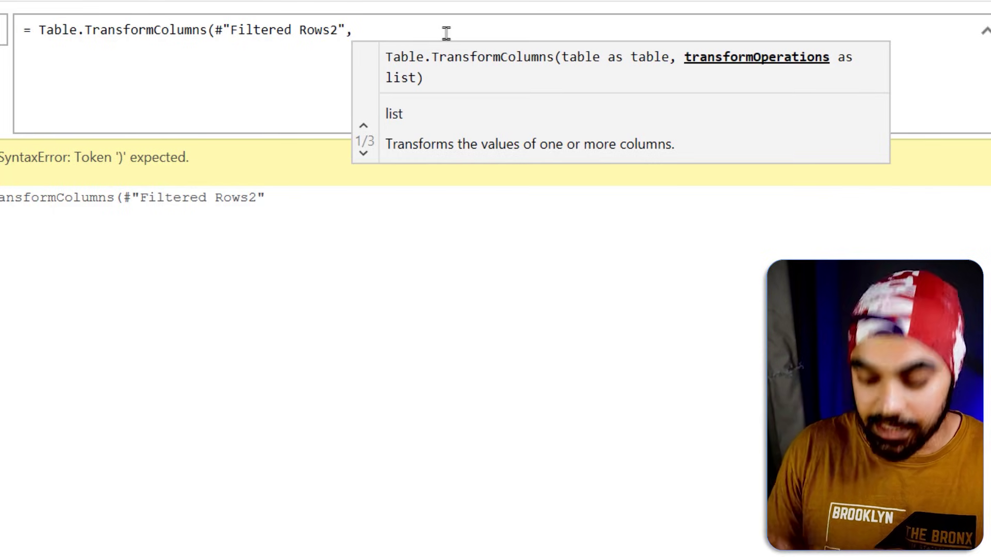
type("{\"")
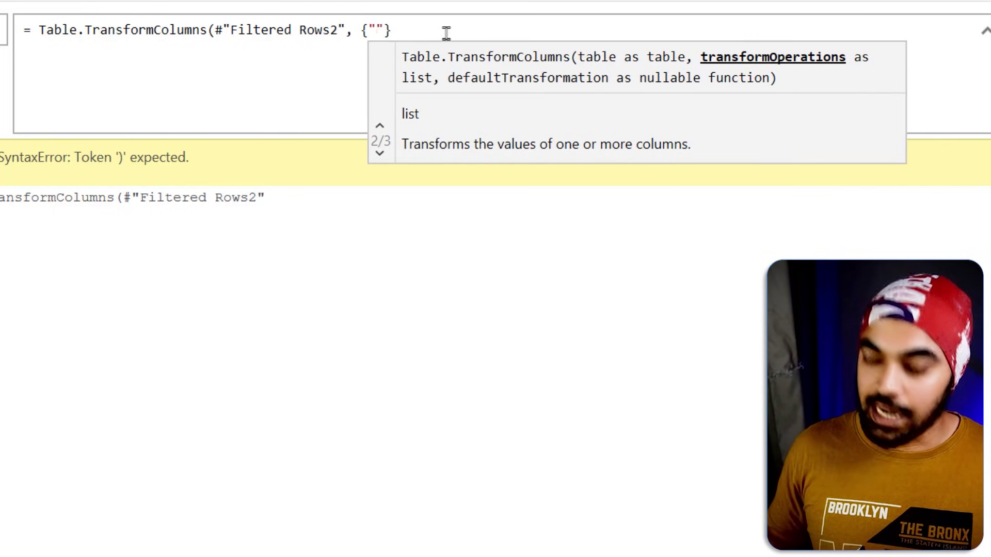
key("ctrl+v")
key("Right")
type(", each ")
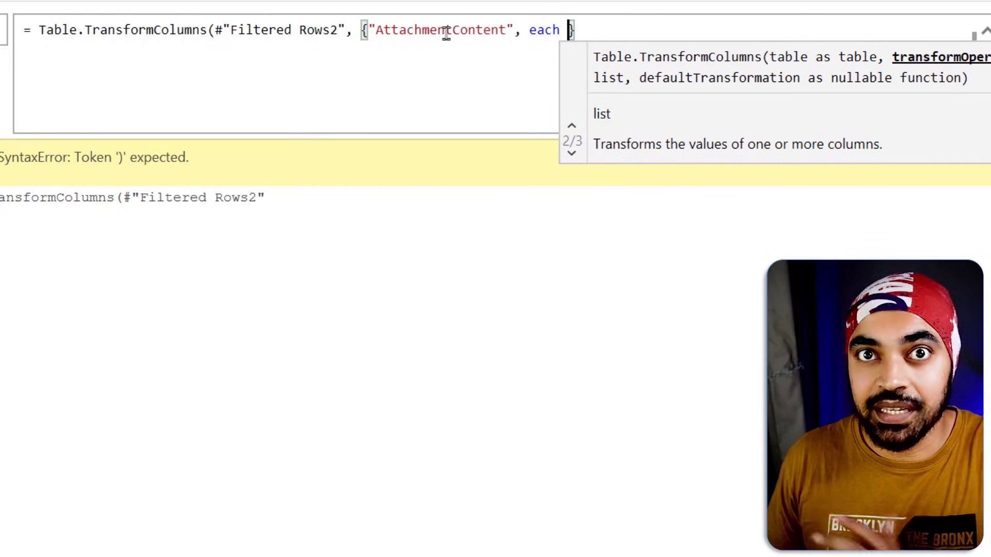
Complete the transformation with Excel.Workbook(_, true), close the Table.TransformColumns formula and apply it.
type("Excel.W")
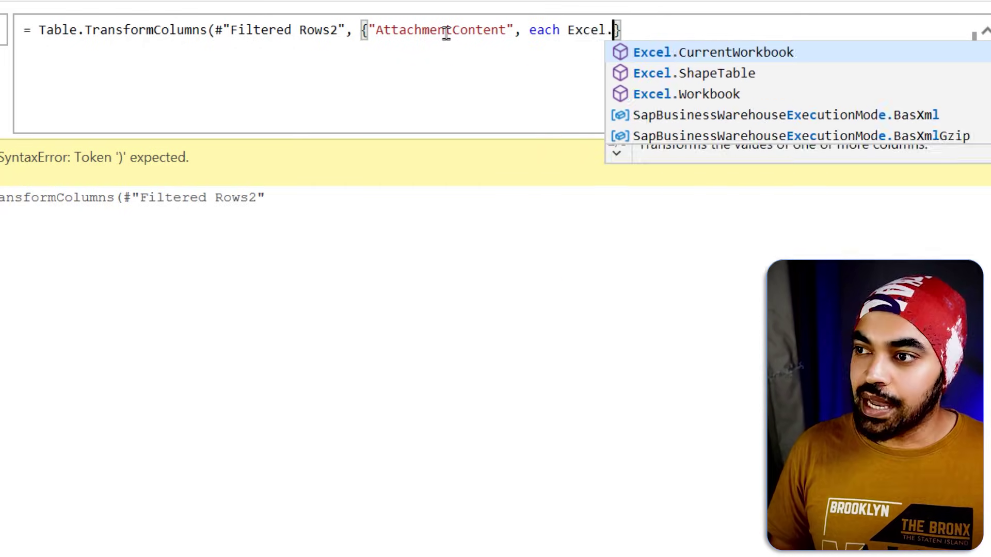
type("orkbook(")
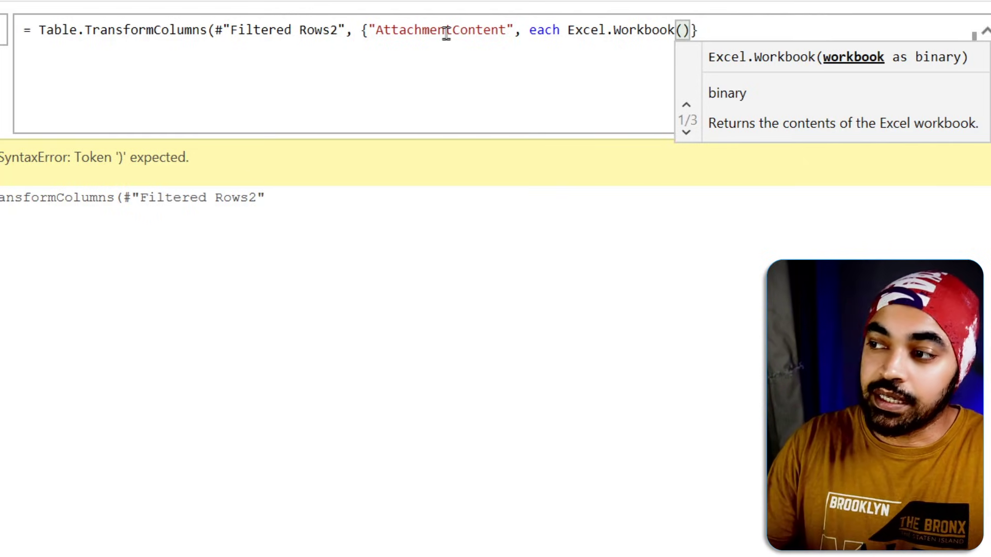
type("_, ")
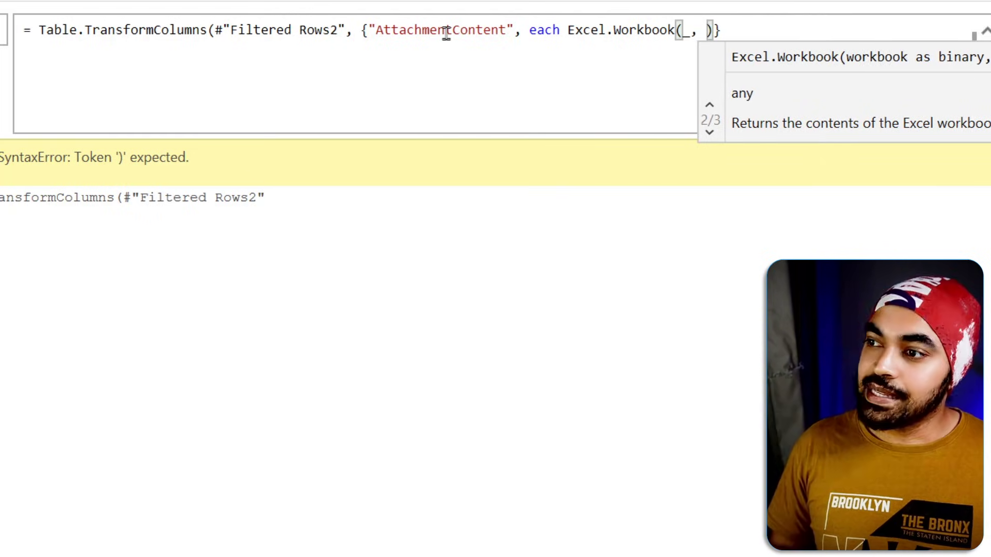
type("true")
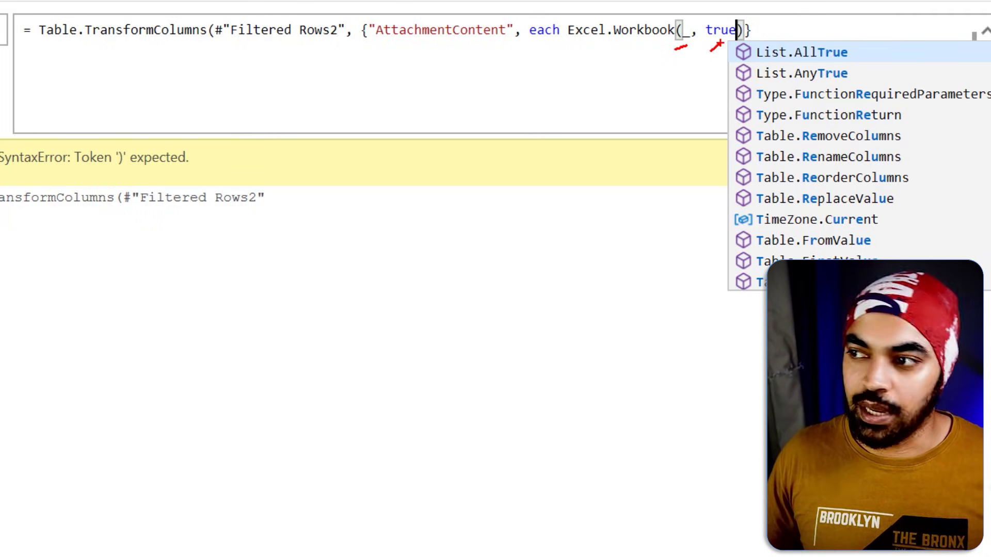
key("Escape")
left_click(761, 30)
type(")")
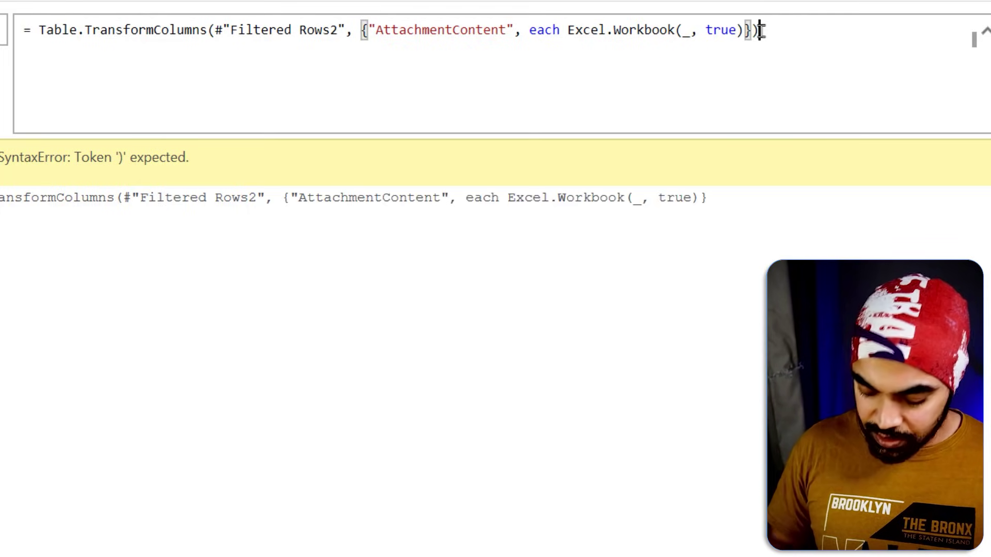
key("Return")
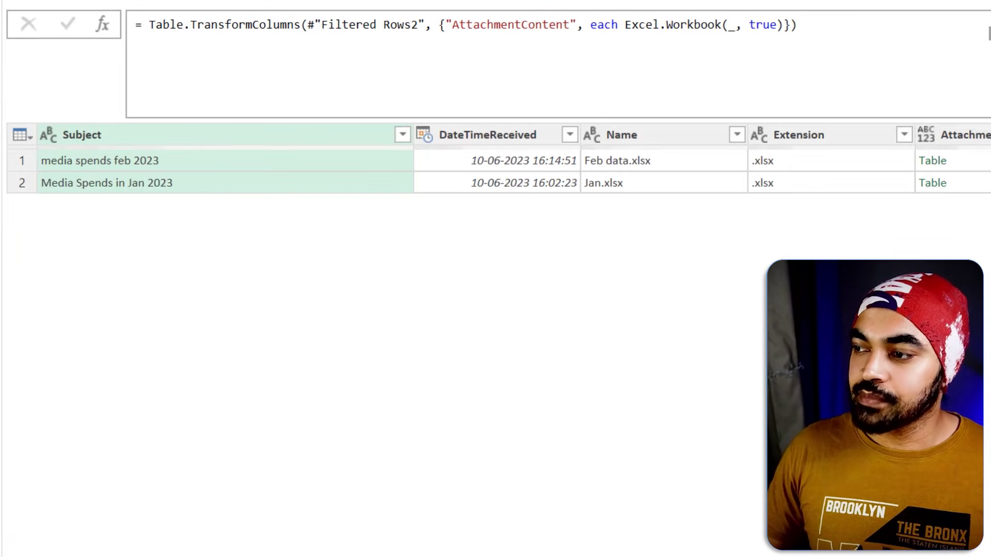
Expand the AttachmentContent tables into Name, Data and Kind only, without the original column name as prefix.
scroll(924, 136, "right", 1)
left_click(911, 163)
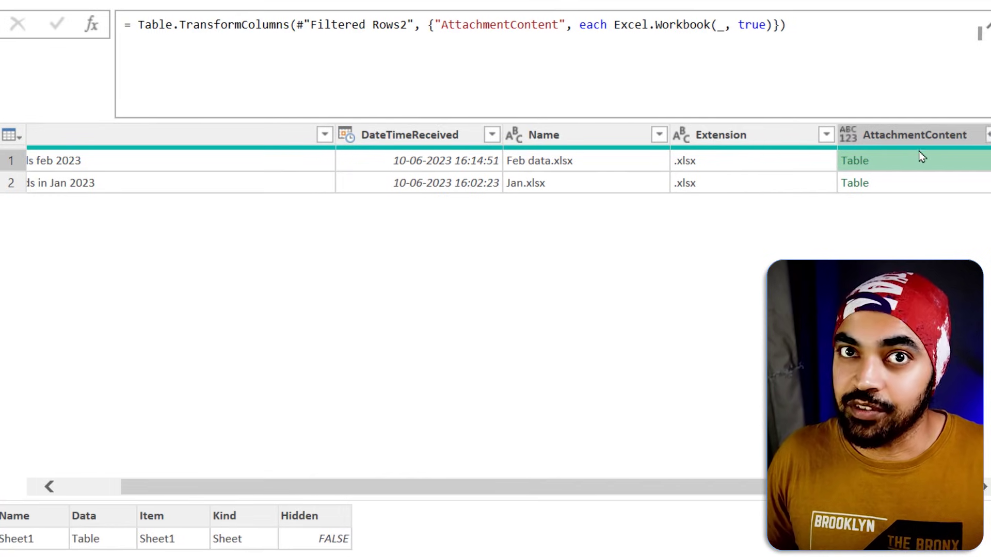
left_click(924, 135)
left_click(696, 135)
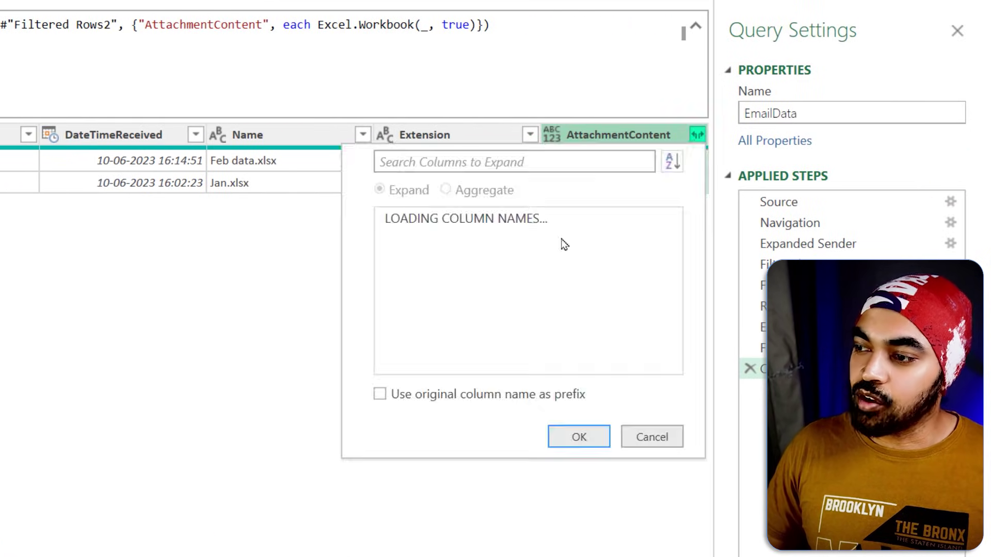
left_click(426, 219)
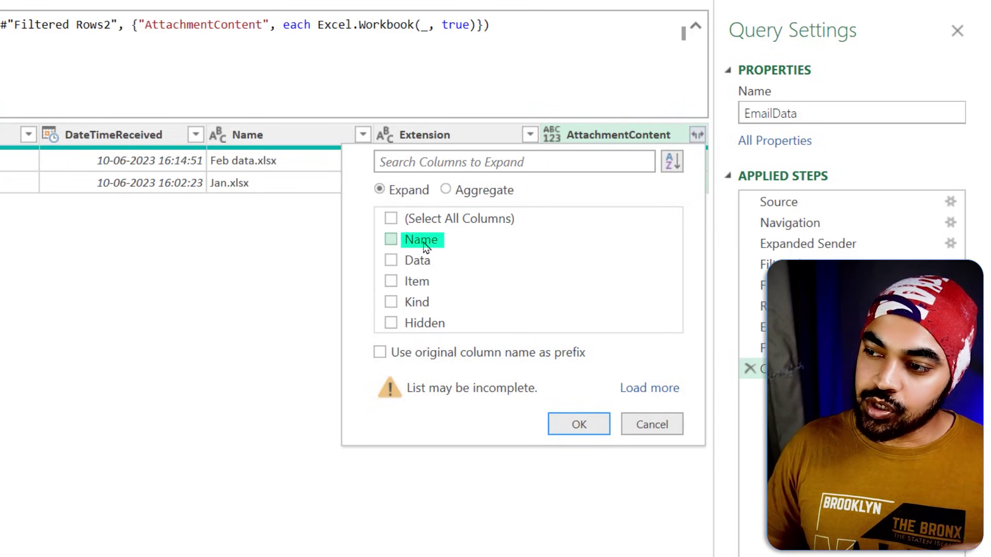
left_click(424, 243)
left_click(419, 263)
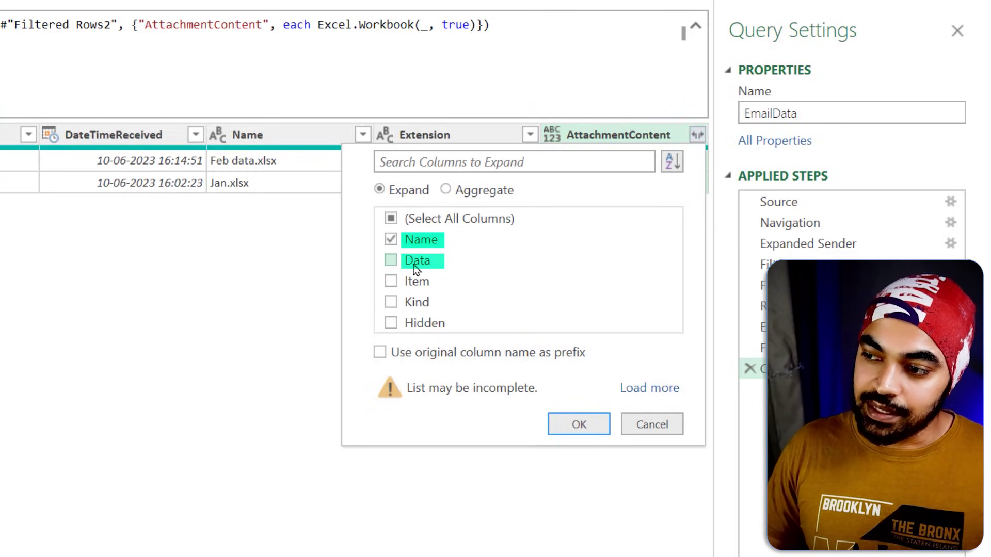
left_click(416, 304)
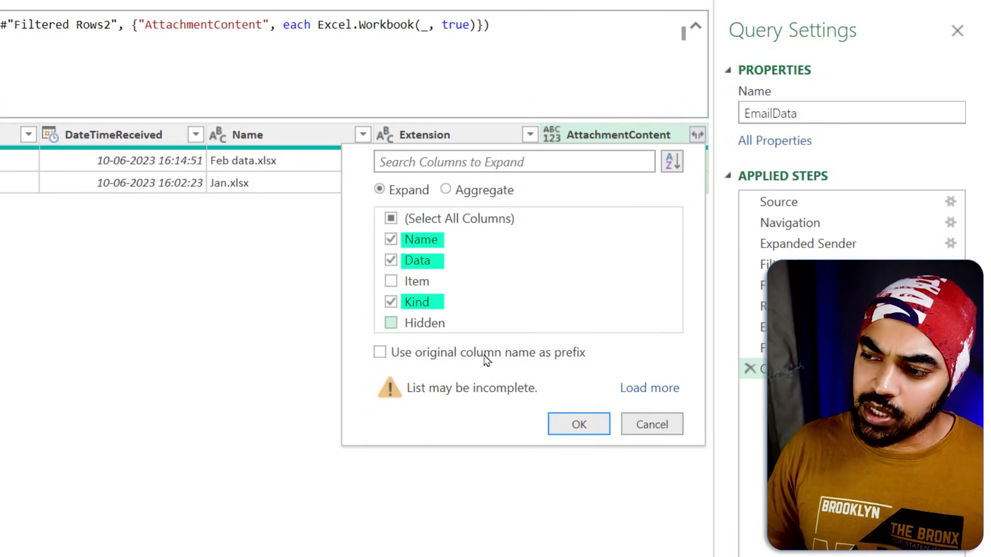
left_click(569, 428)
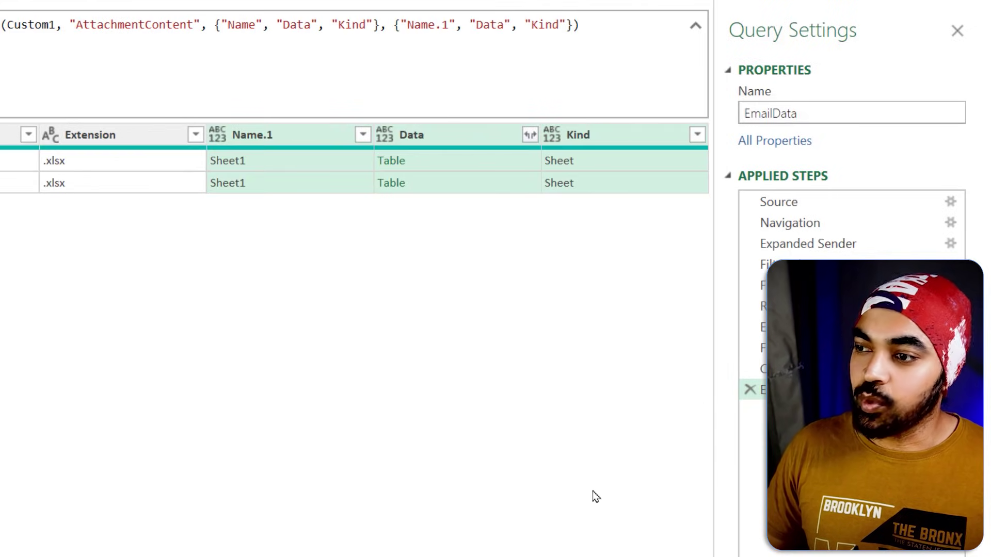
Preview the Data tables of the February and January files with the preview area enlarged.
left_click(424, 167)
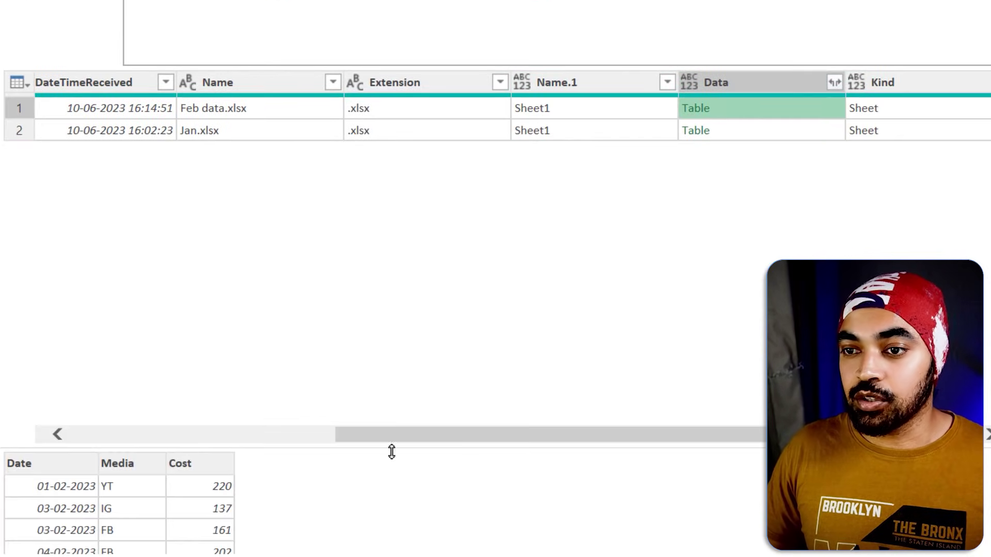
left_click_drag(391, 449, 413, 333)
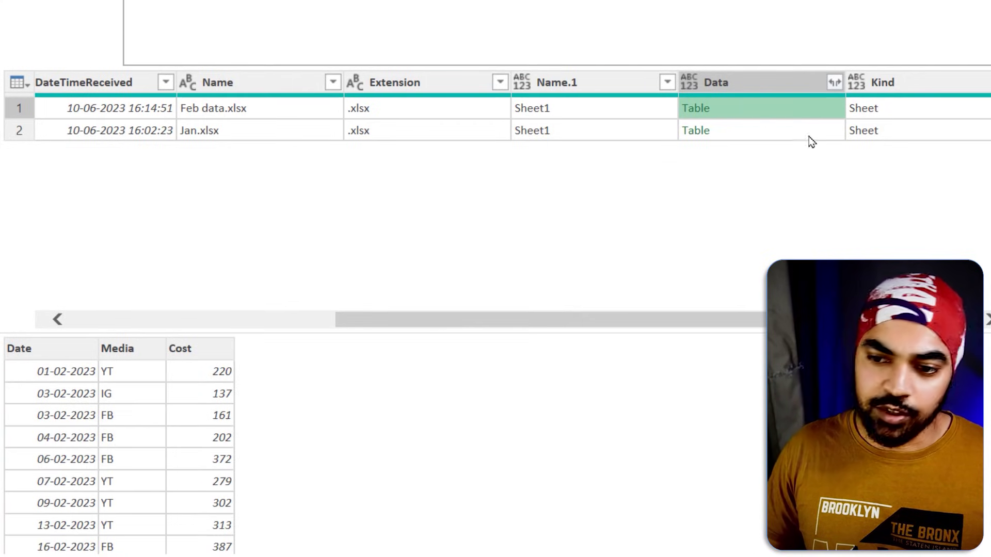
left_click(779, 133)
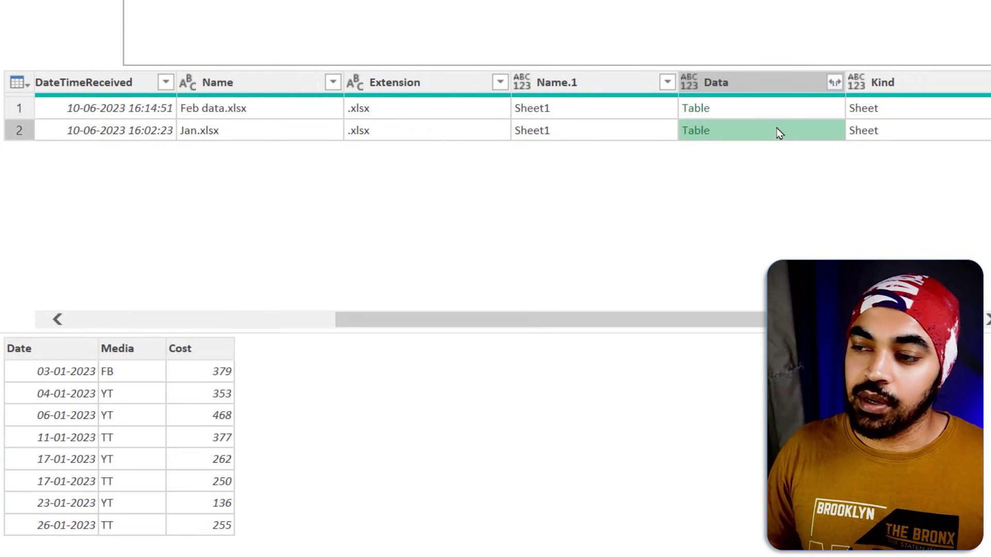
left_click(745, 81)
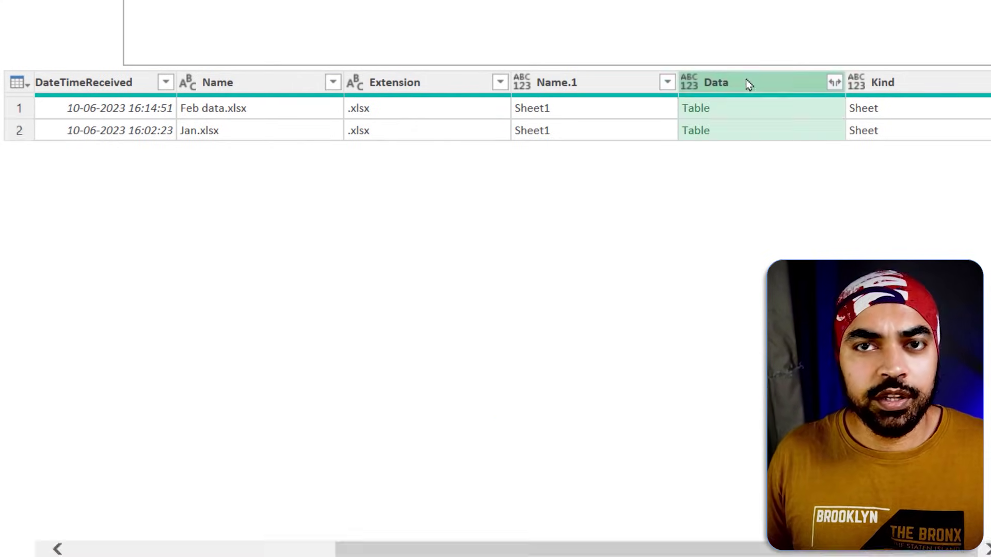
Keep only the Subject, DateTimeReceived, Name and Data columns, dropping Extension, Name.1 and Kind.
left_click_drag(349, 551, 80, 551)
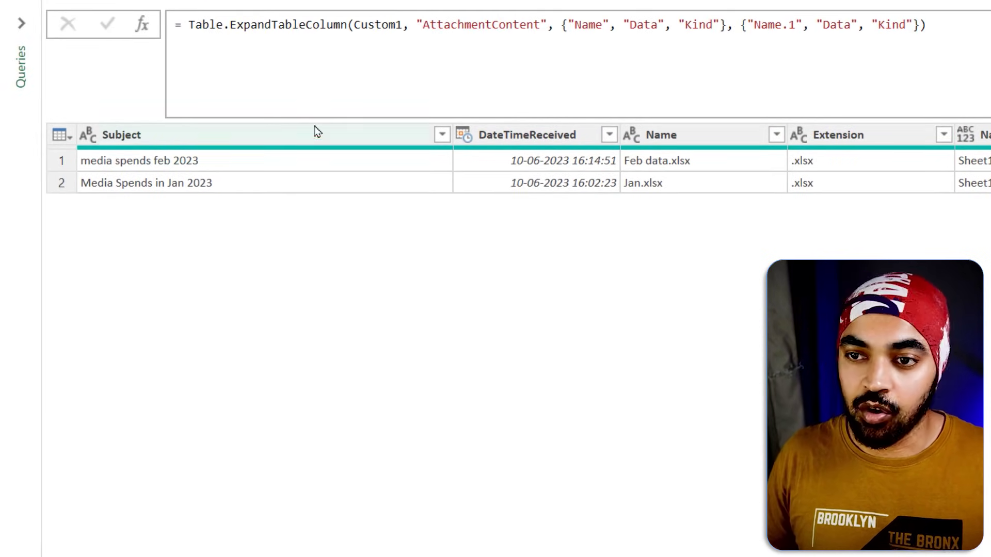
left_click(244, 140)
scroll(538, 160, "right", 3)
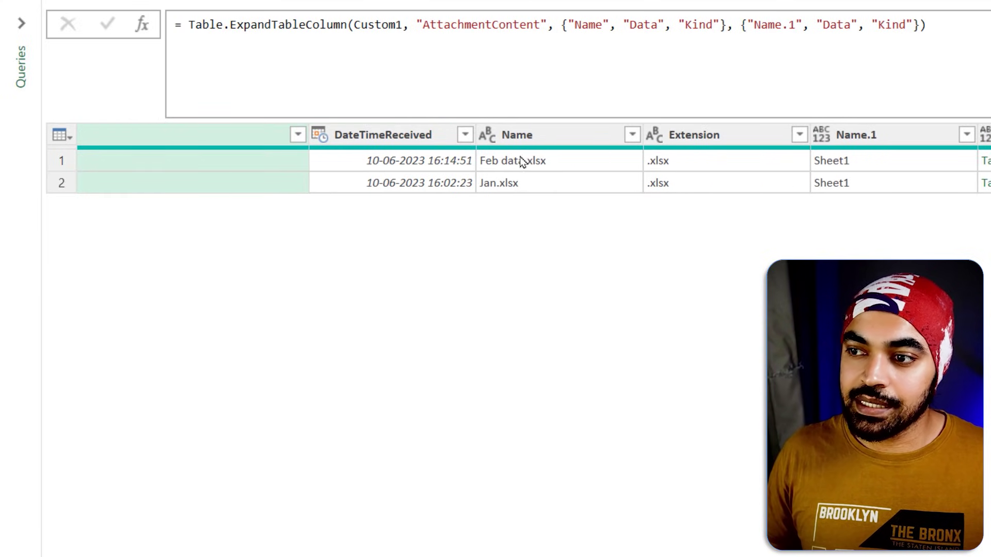
left_click(765, 140)
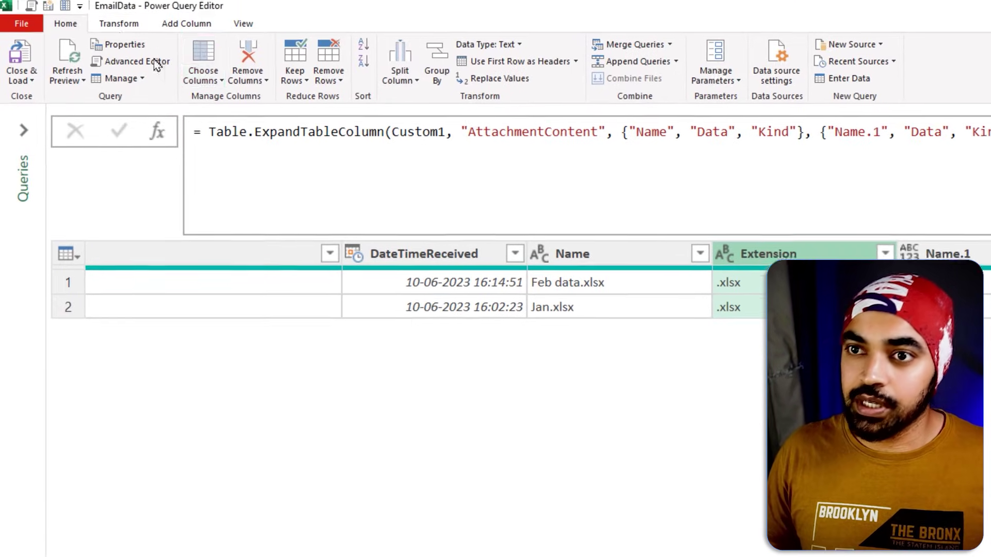
left_click(206, 55)
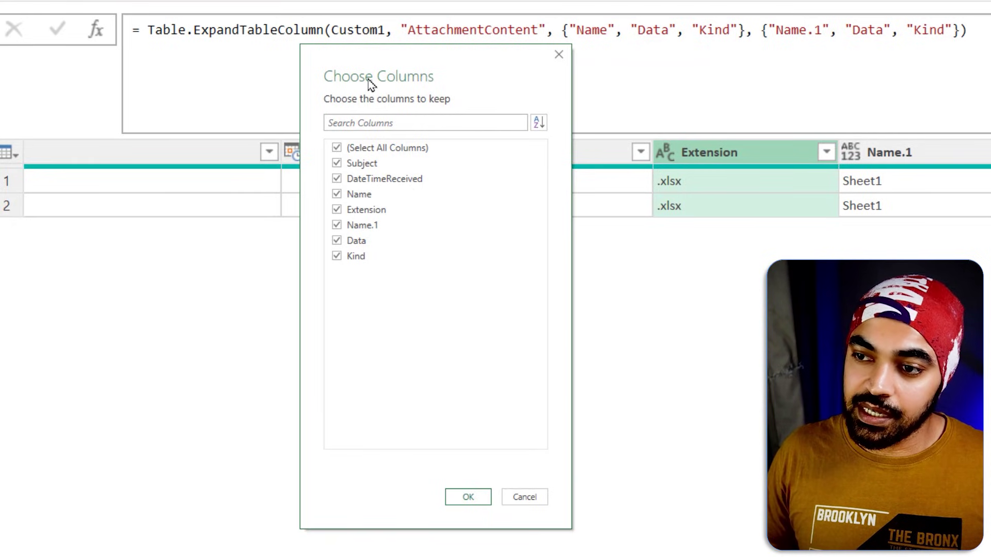
left_click_drag(370, 84, 214, 189)
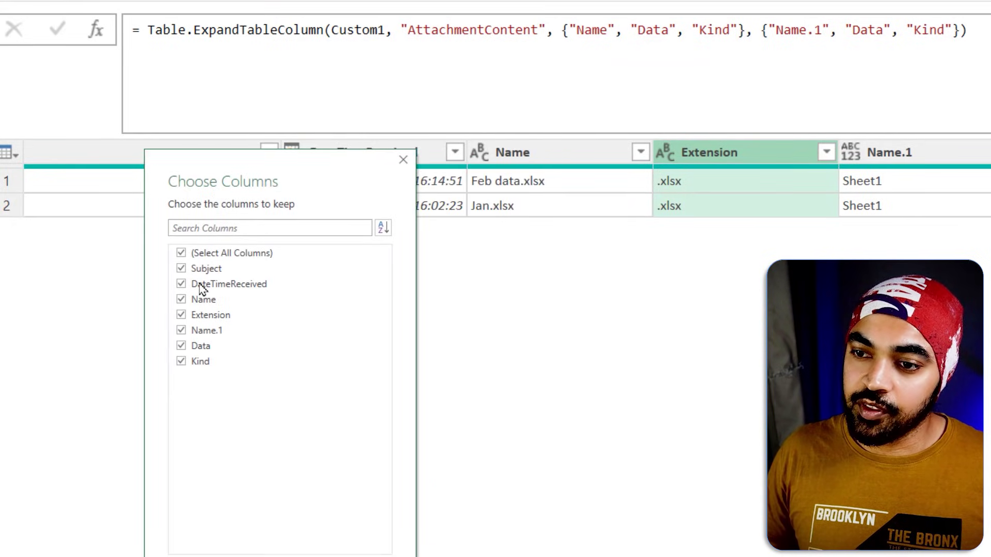
left_click(210, 316)
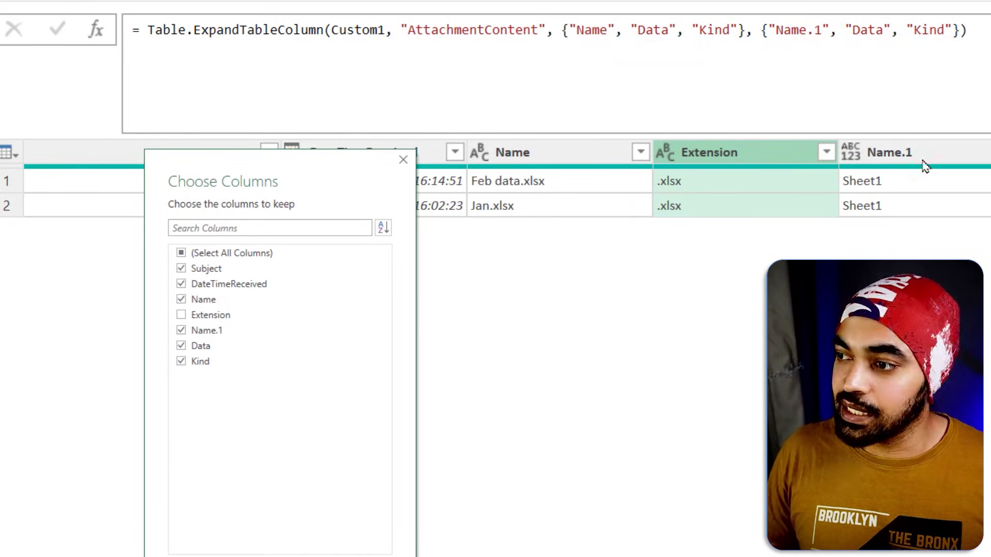
left_click(198, 364)
left_click(359, 554)
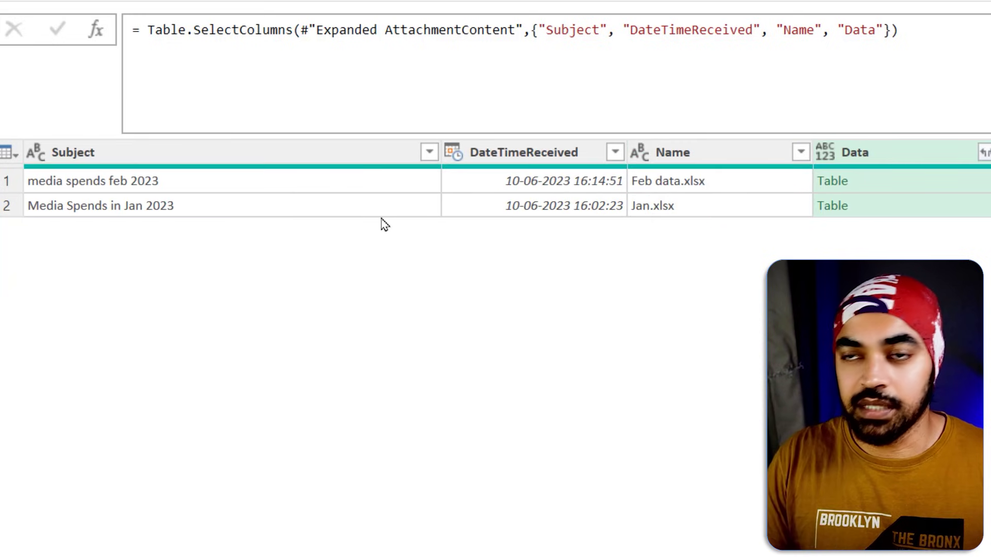
Expand the Data tables into Date, Media and Cost, without the original column name as prefix.
left_click(554, 153)
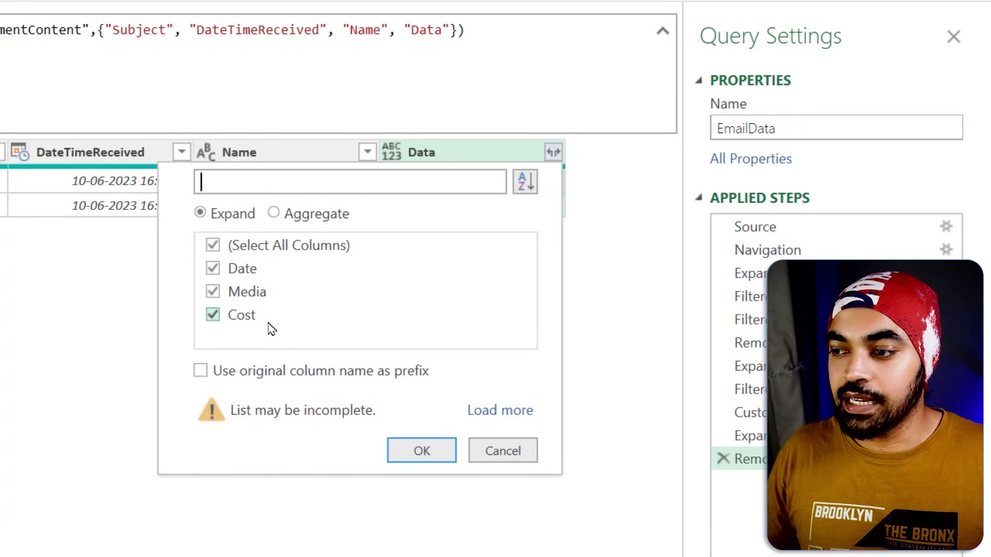
left_click(422, 450)
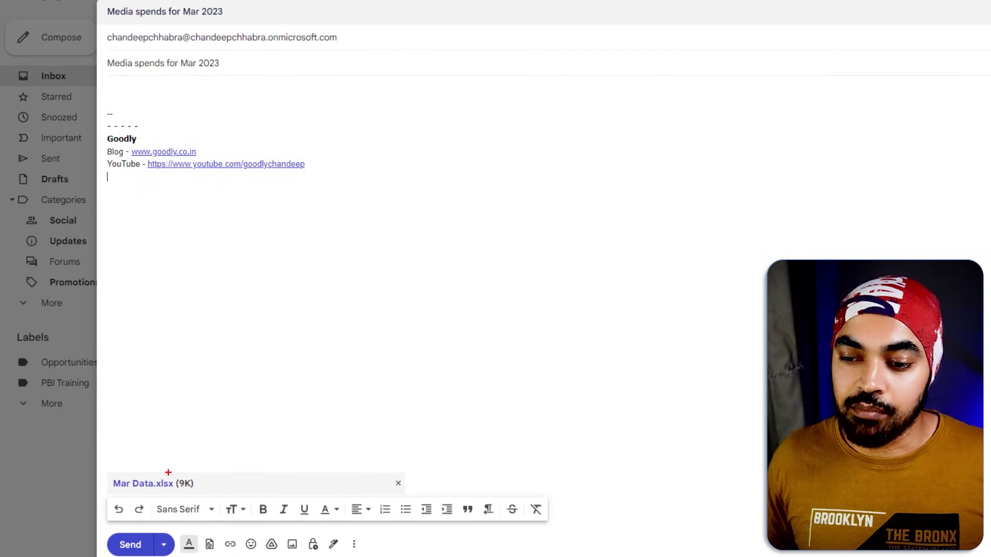
In Gmail, send the "Media spends for Mar 2023" email with Mar Data.xlsx attached to the Outlook mailbox.
mouse_move(167, 473)
left_mouse_down()
mouse_move(103, 479)
mouse_move(173, 464)
left_mouse_up()
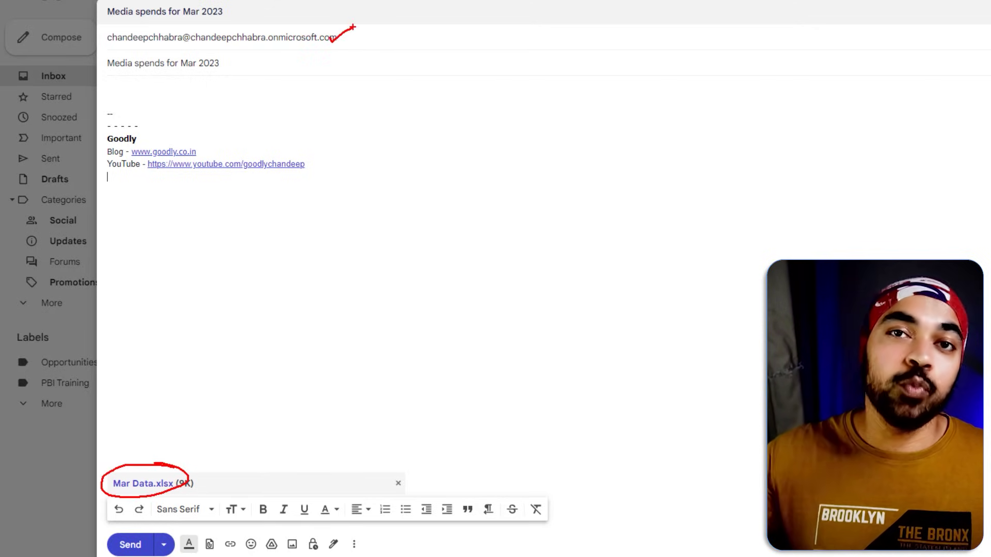
key("Escape")
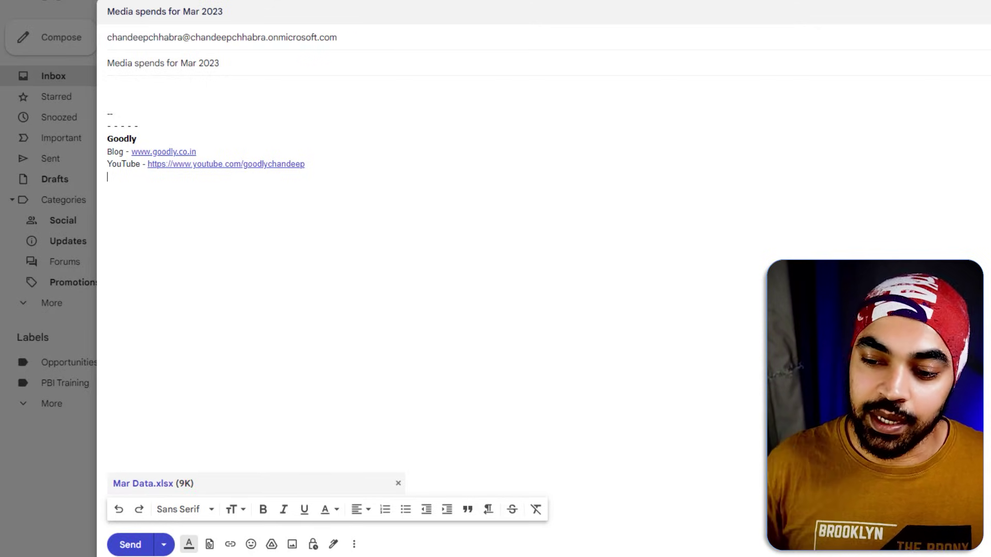
left_click(130, 544)
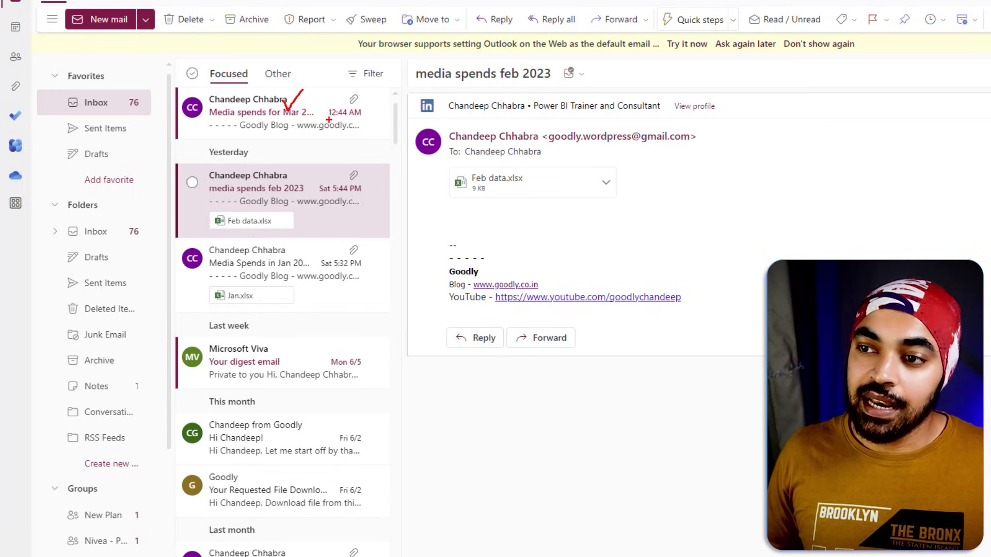
Switch from the Outlook inbox to the Excel workbook and refresh the loaded EmailData table.
key("Escape")
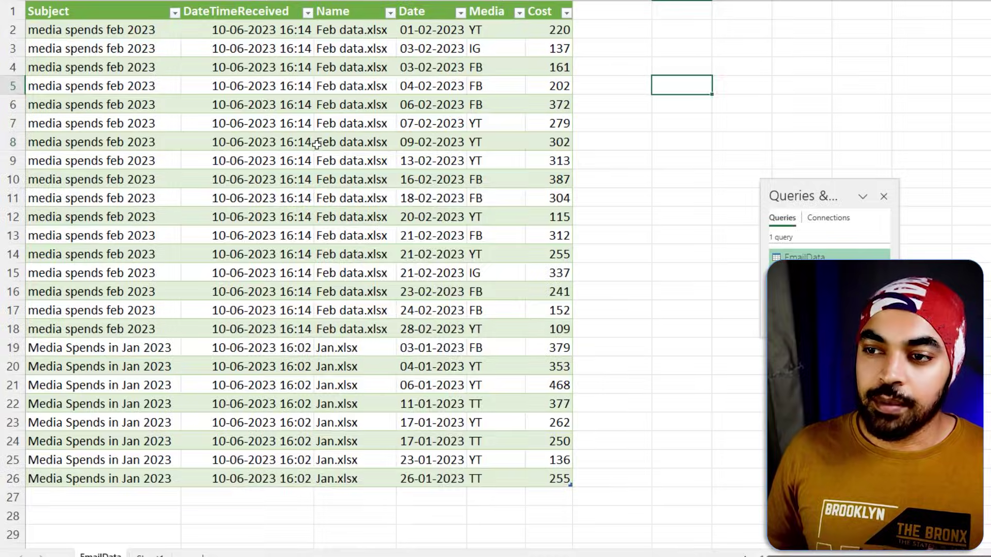
right_click(321, 143)
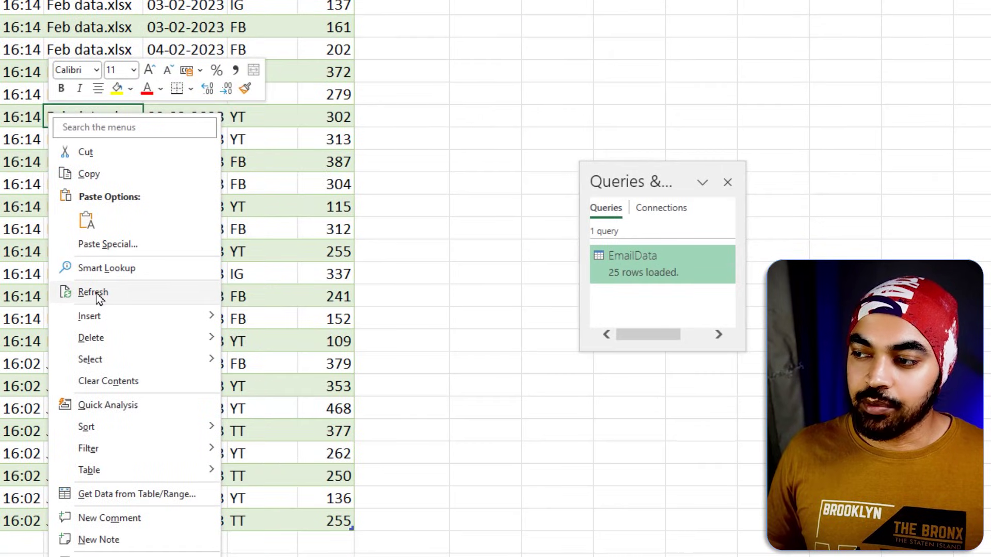
left_click(296, 288)
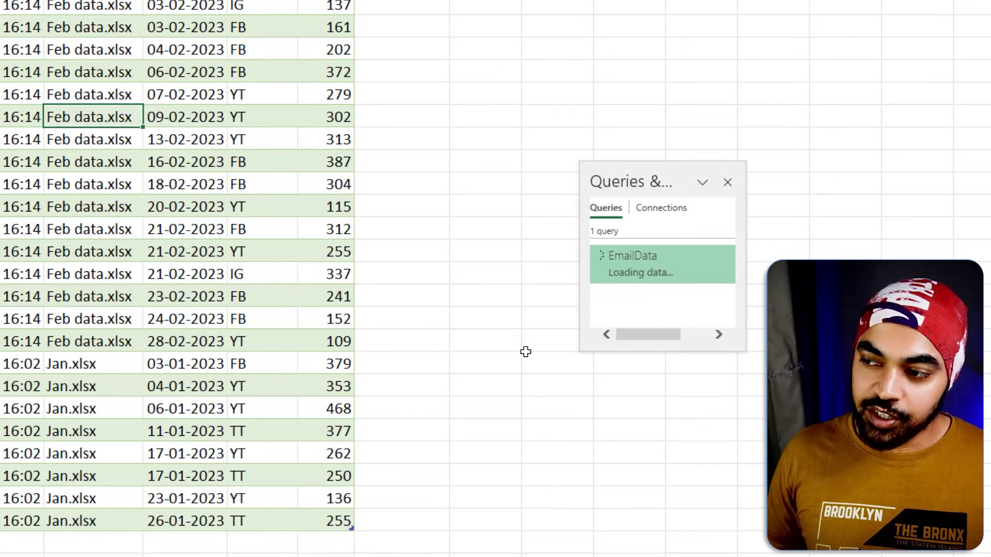